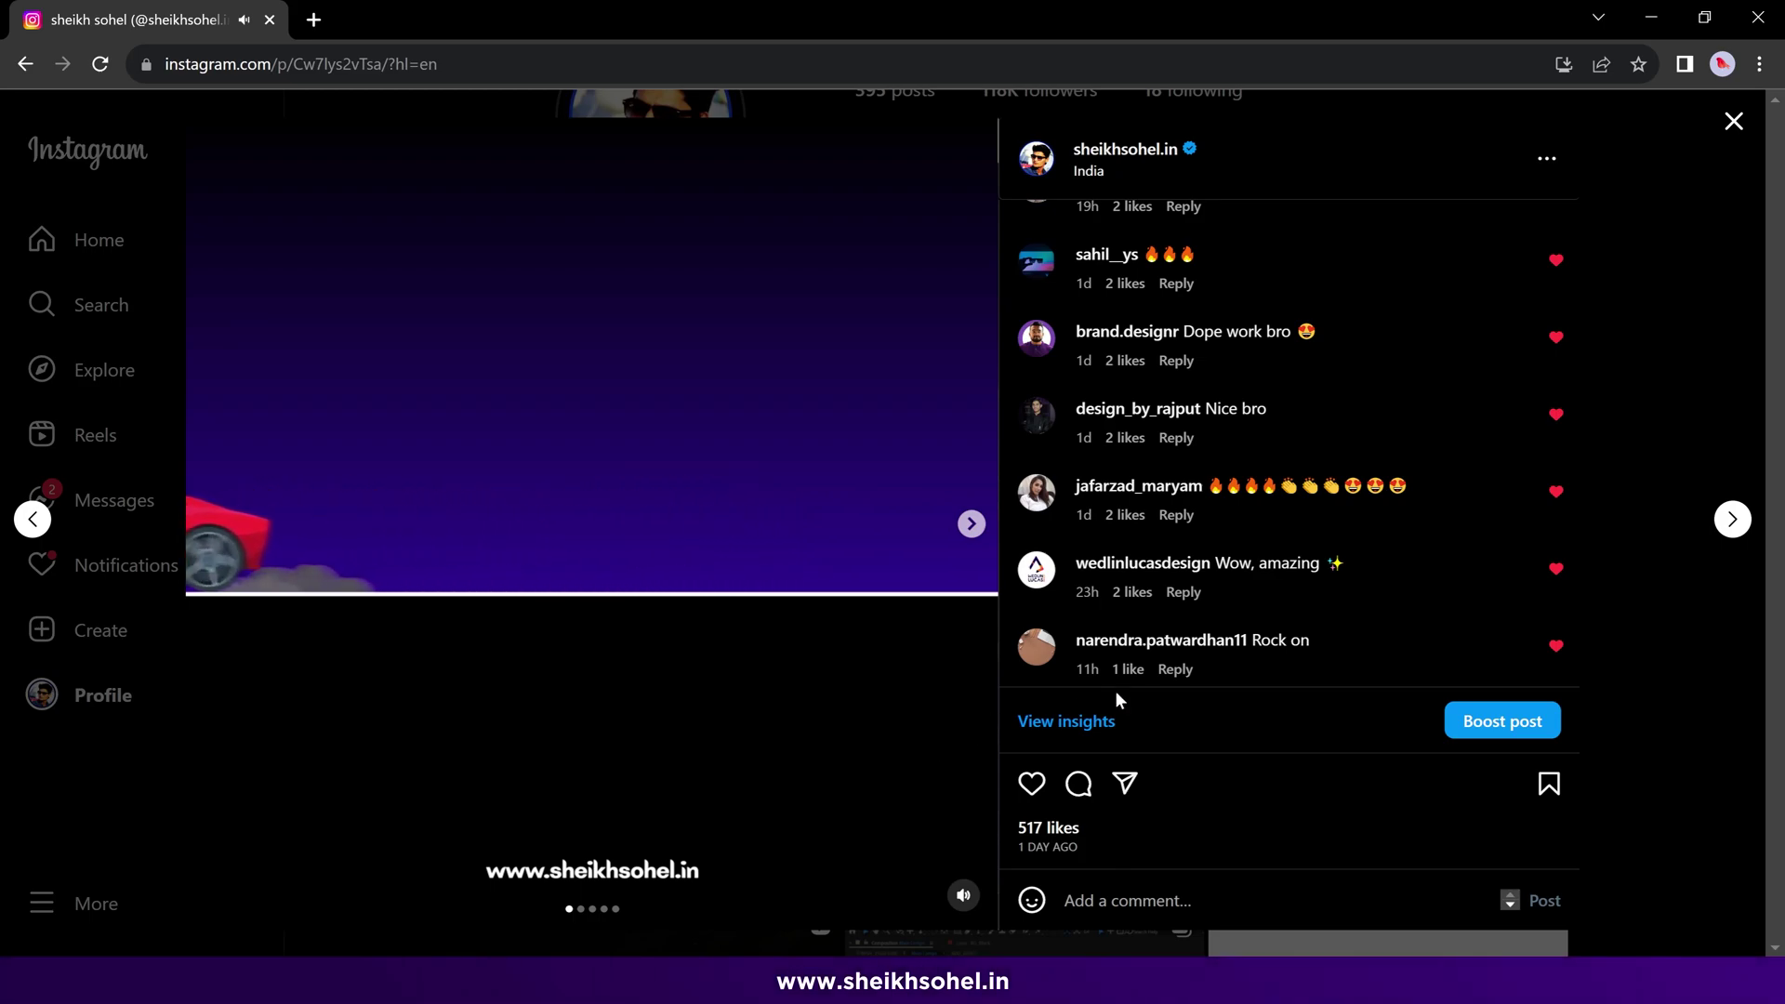
Adjust the front tire's hand-keyframed Rotation value
scroll(1191, 643, down, 3)
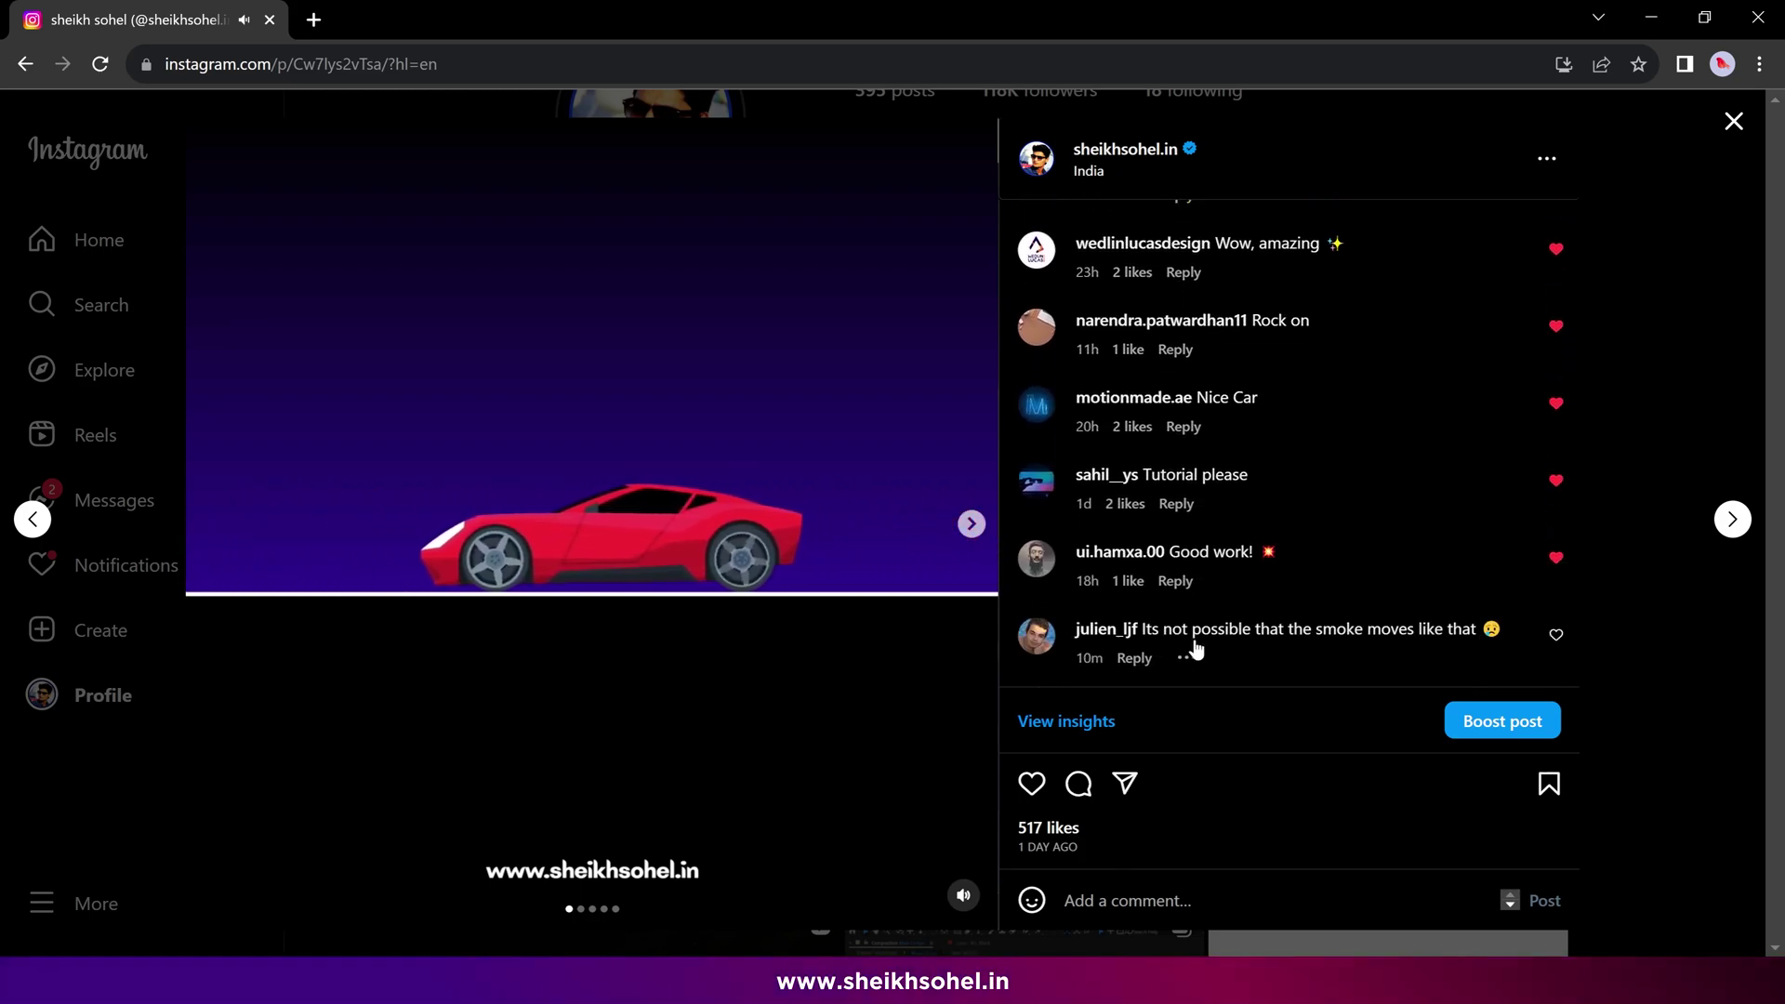
scroll(1199, 641, up, 3)
scroll(1216, 592, up, 3)
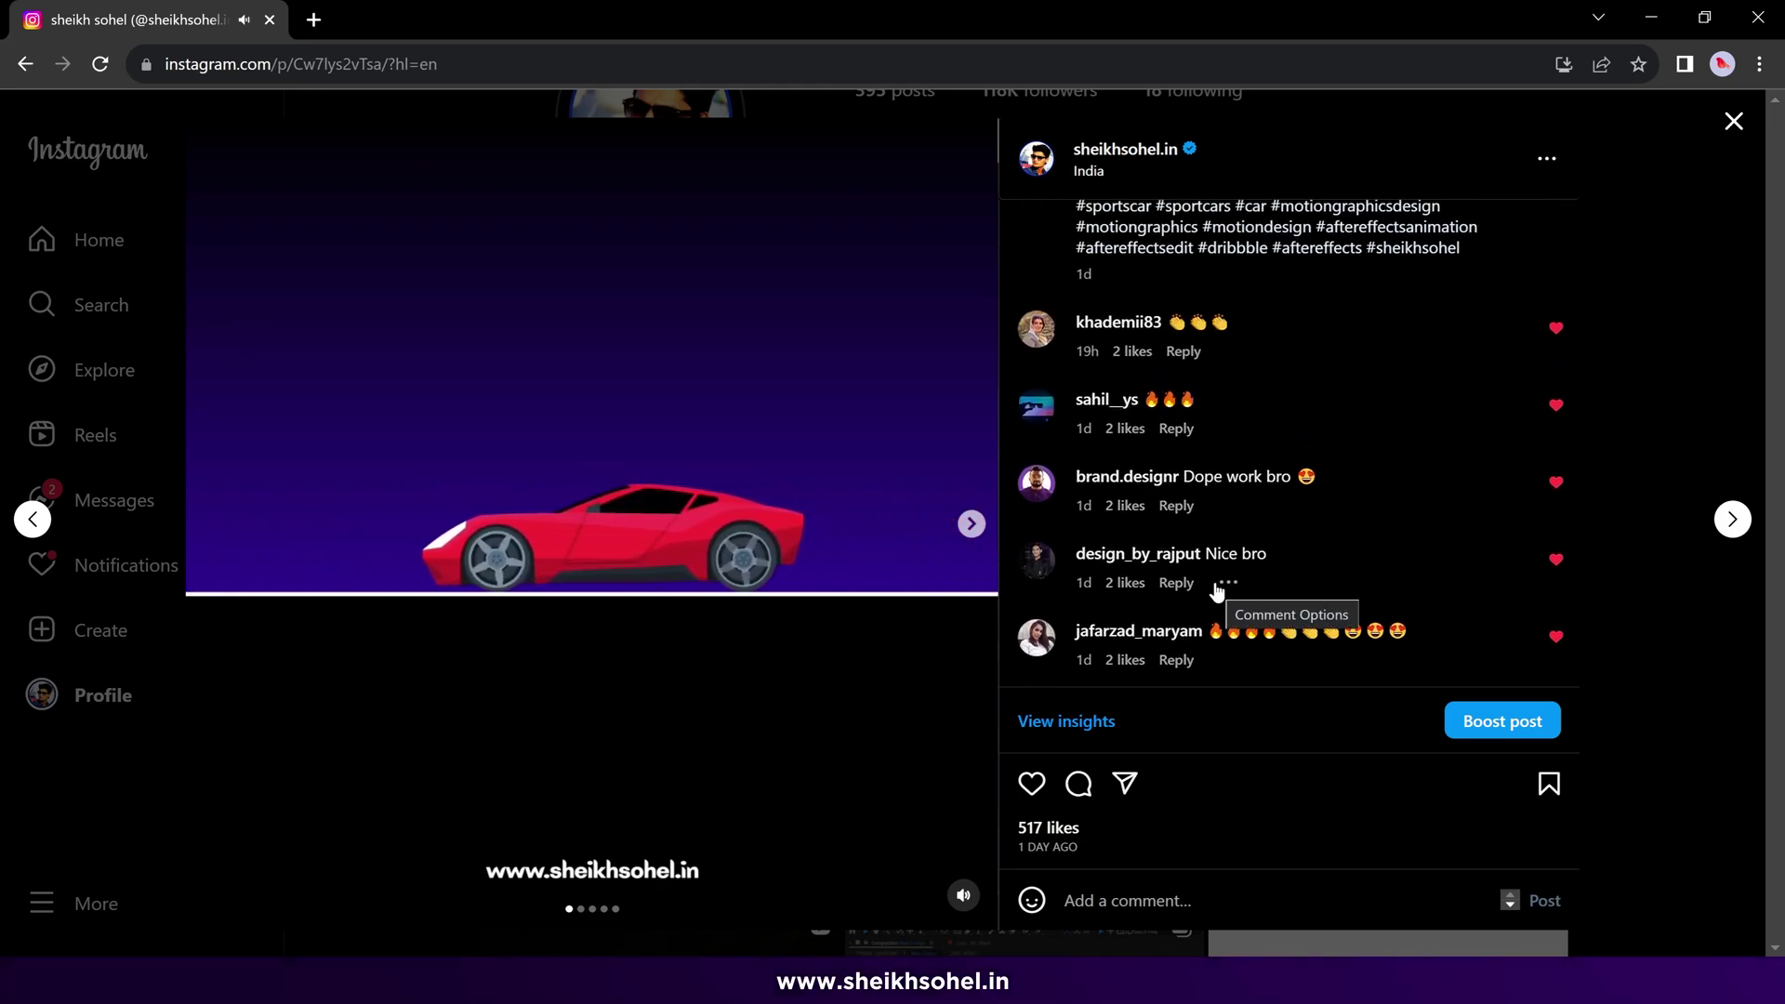
scroll(1217, 592, down, 3)
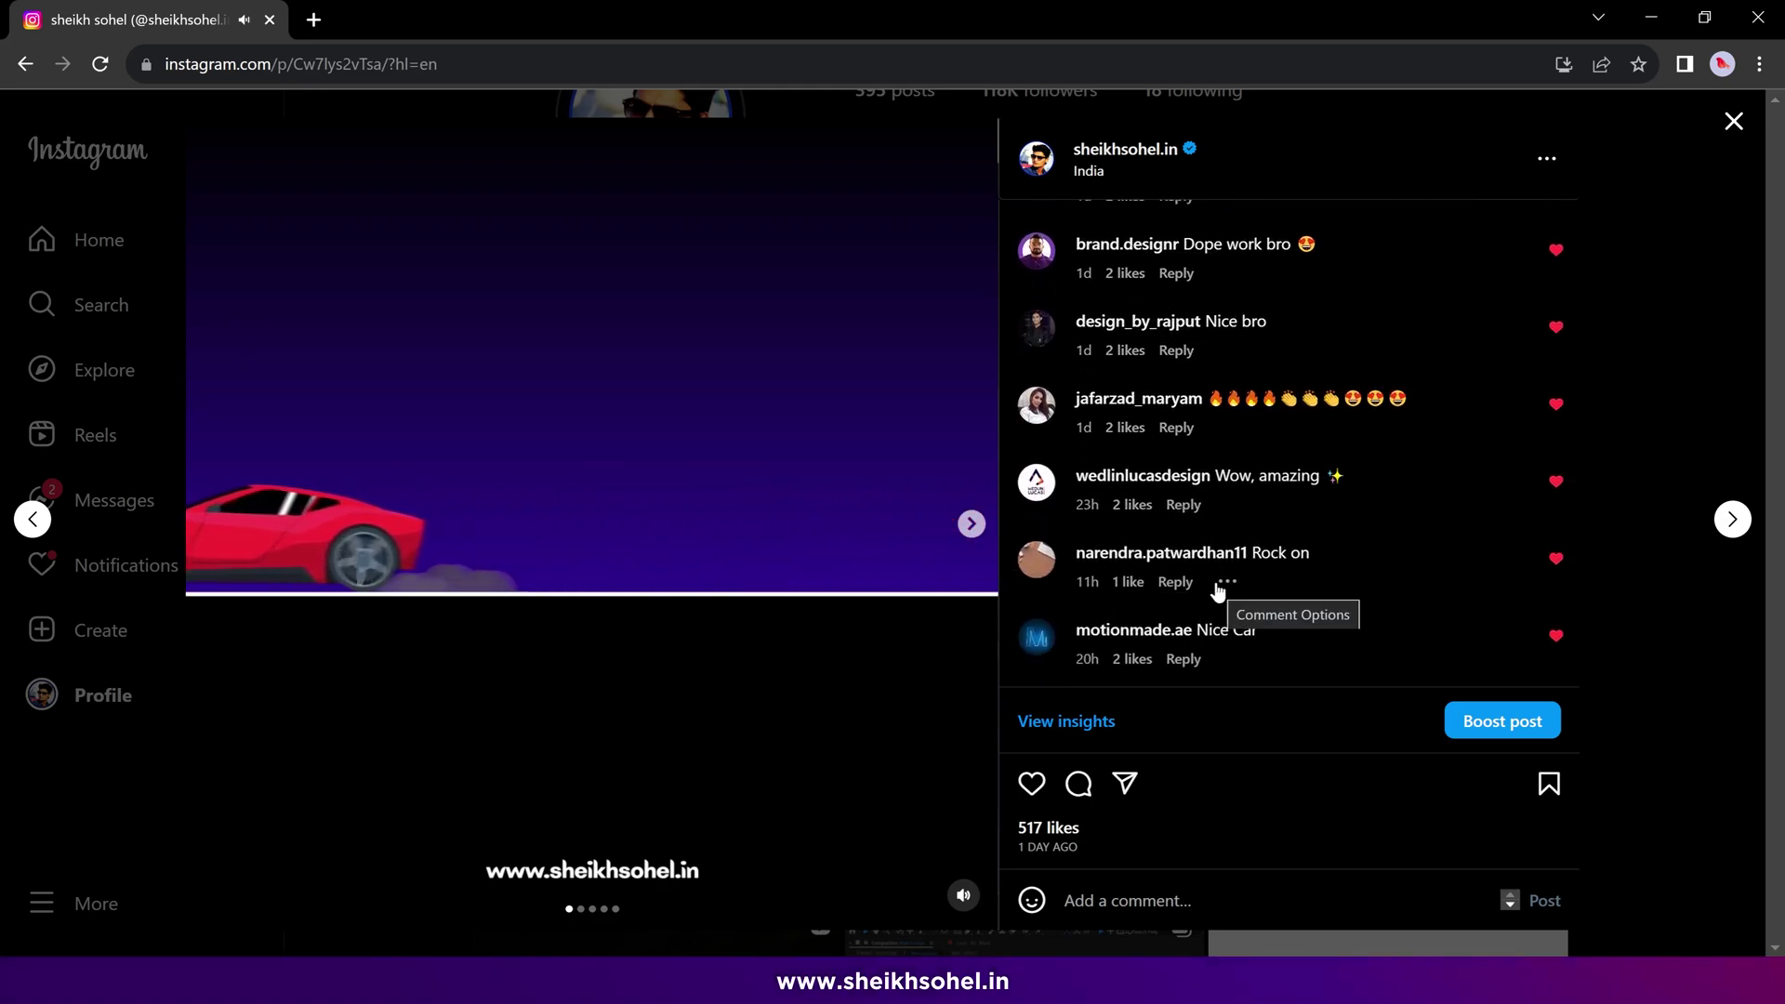
scroll(1209, 651, down, 1)
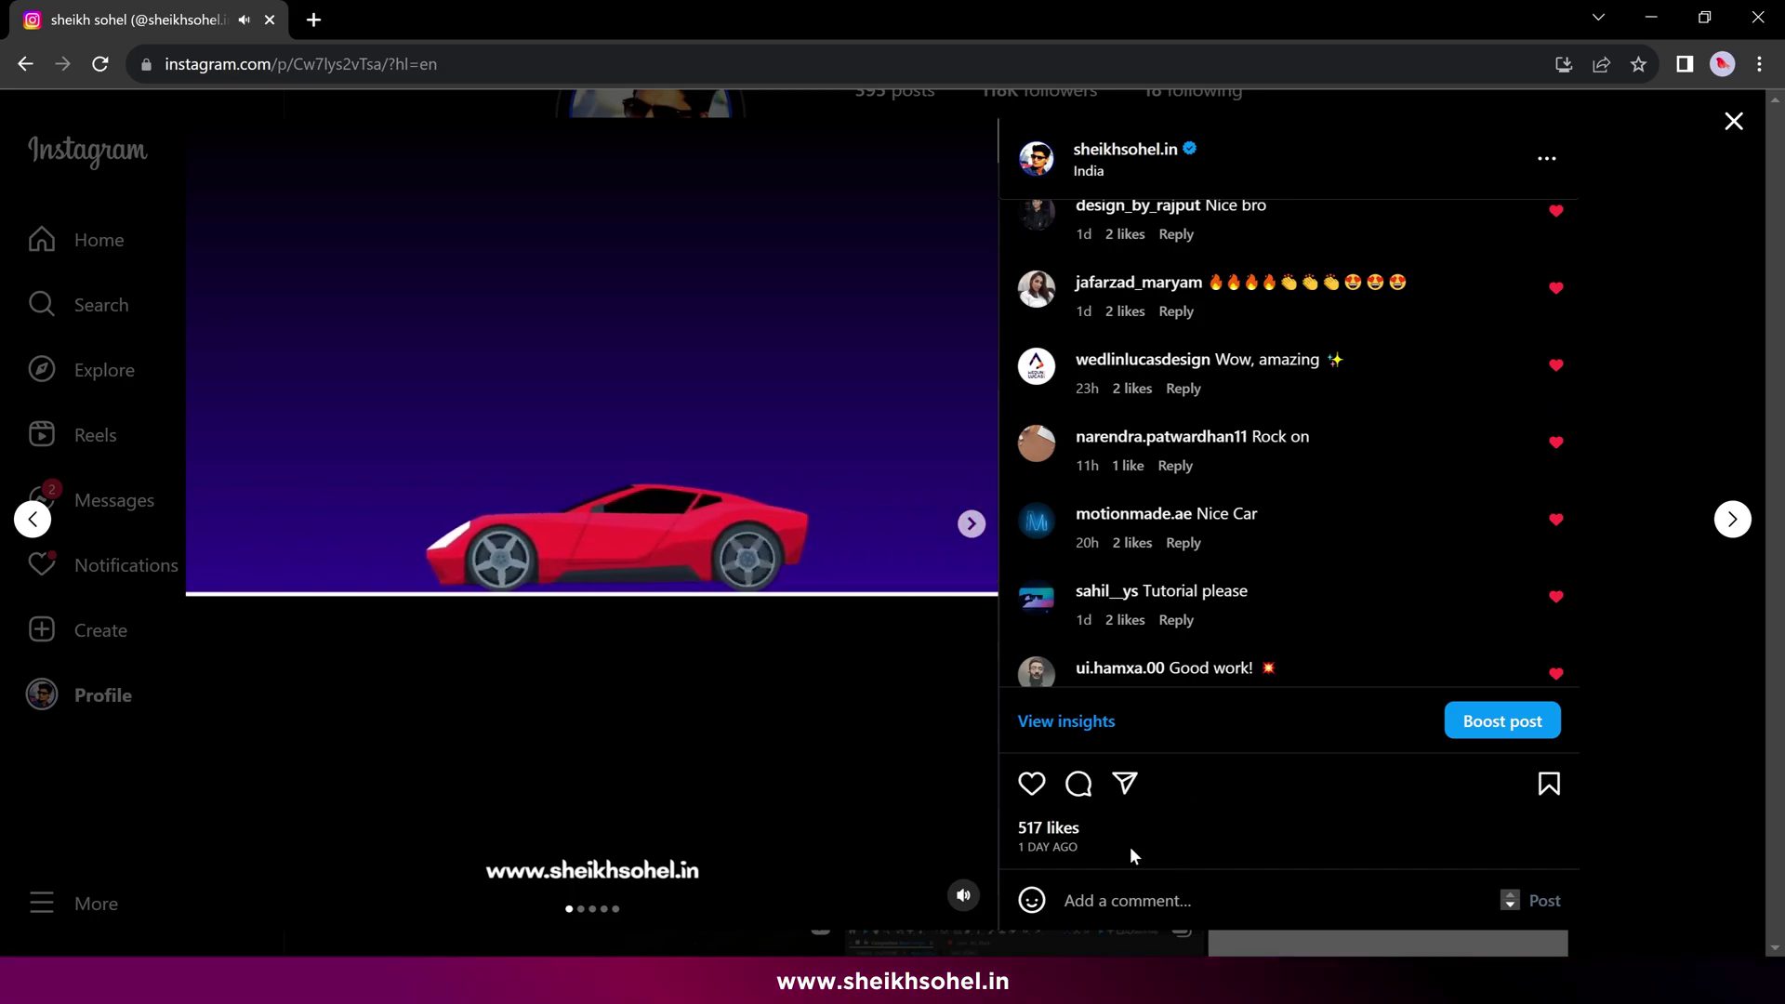
scroll(1208, 546, up, 3)
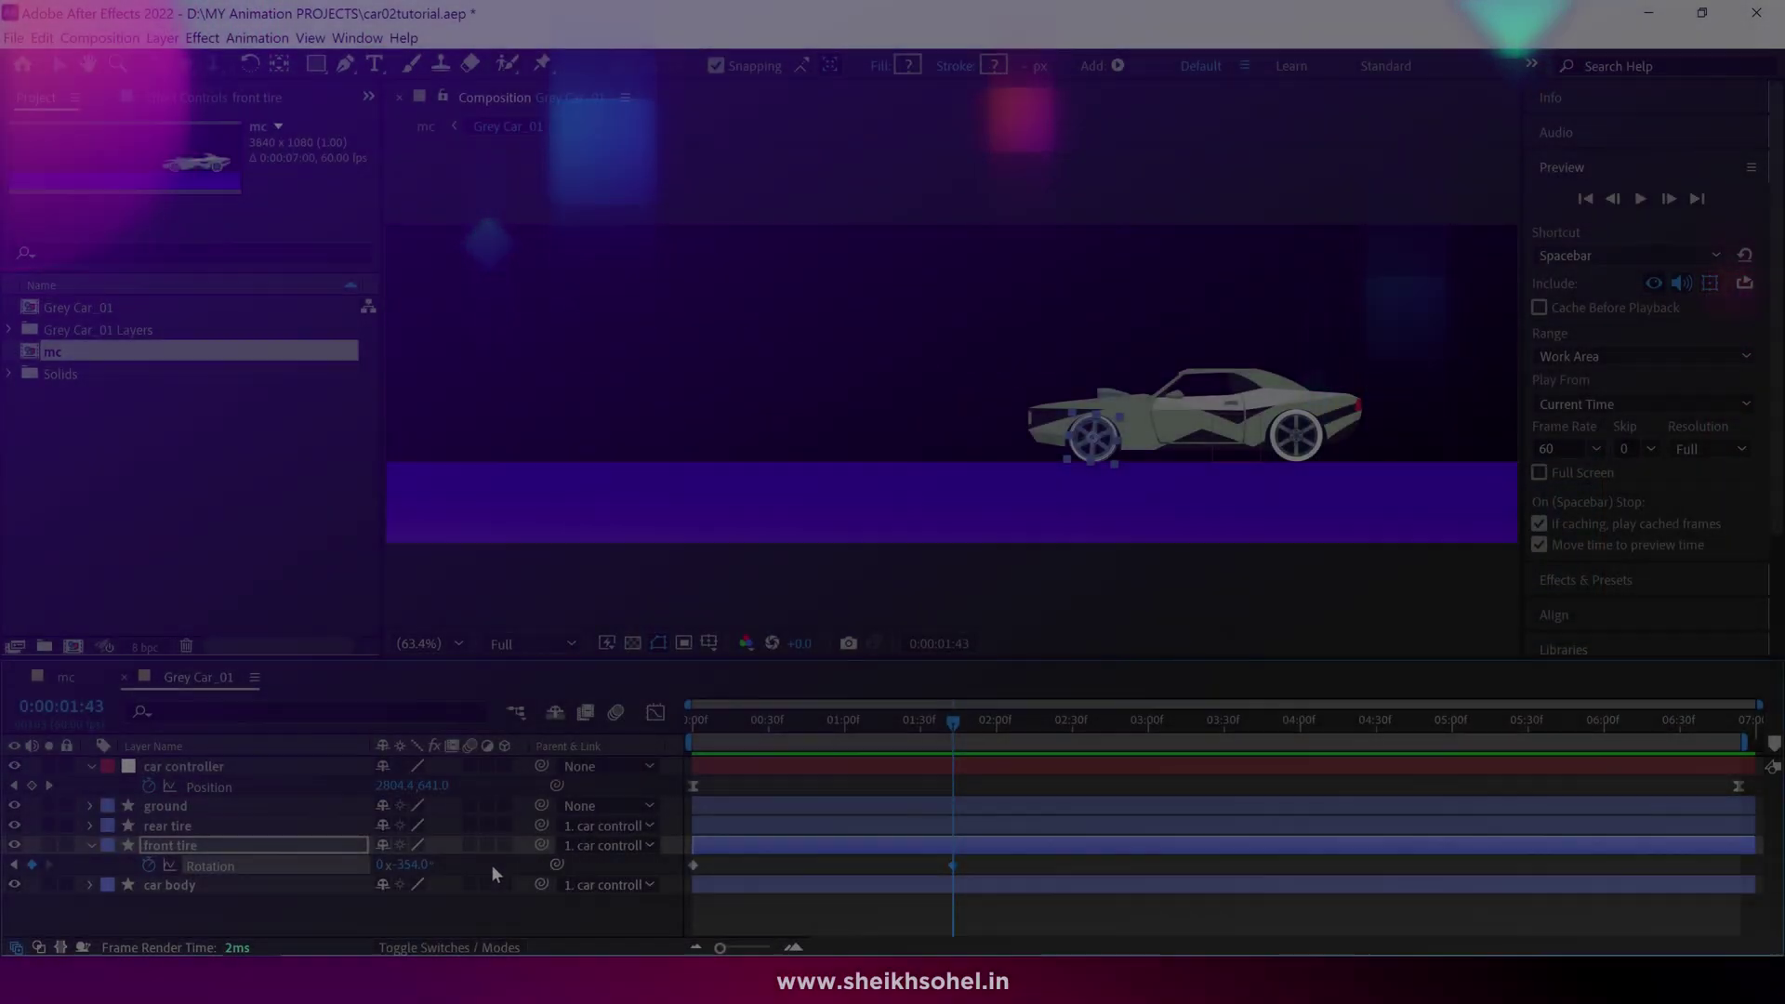
drag(409, 864, 239, 854)
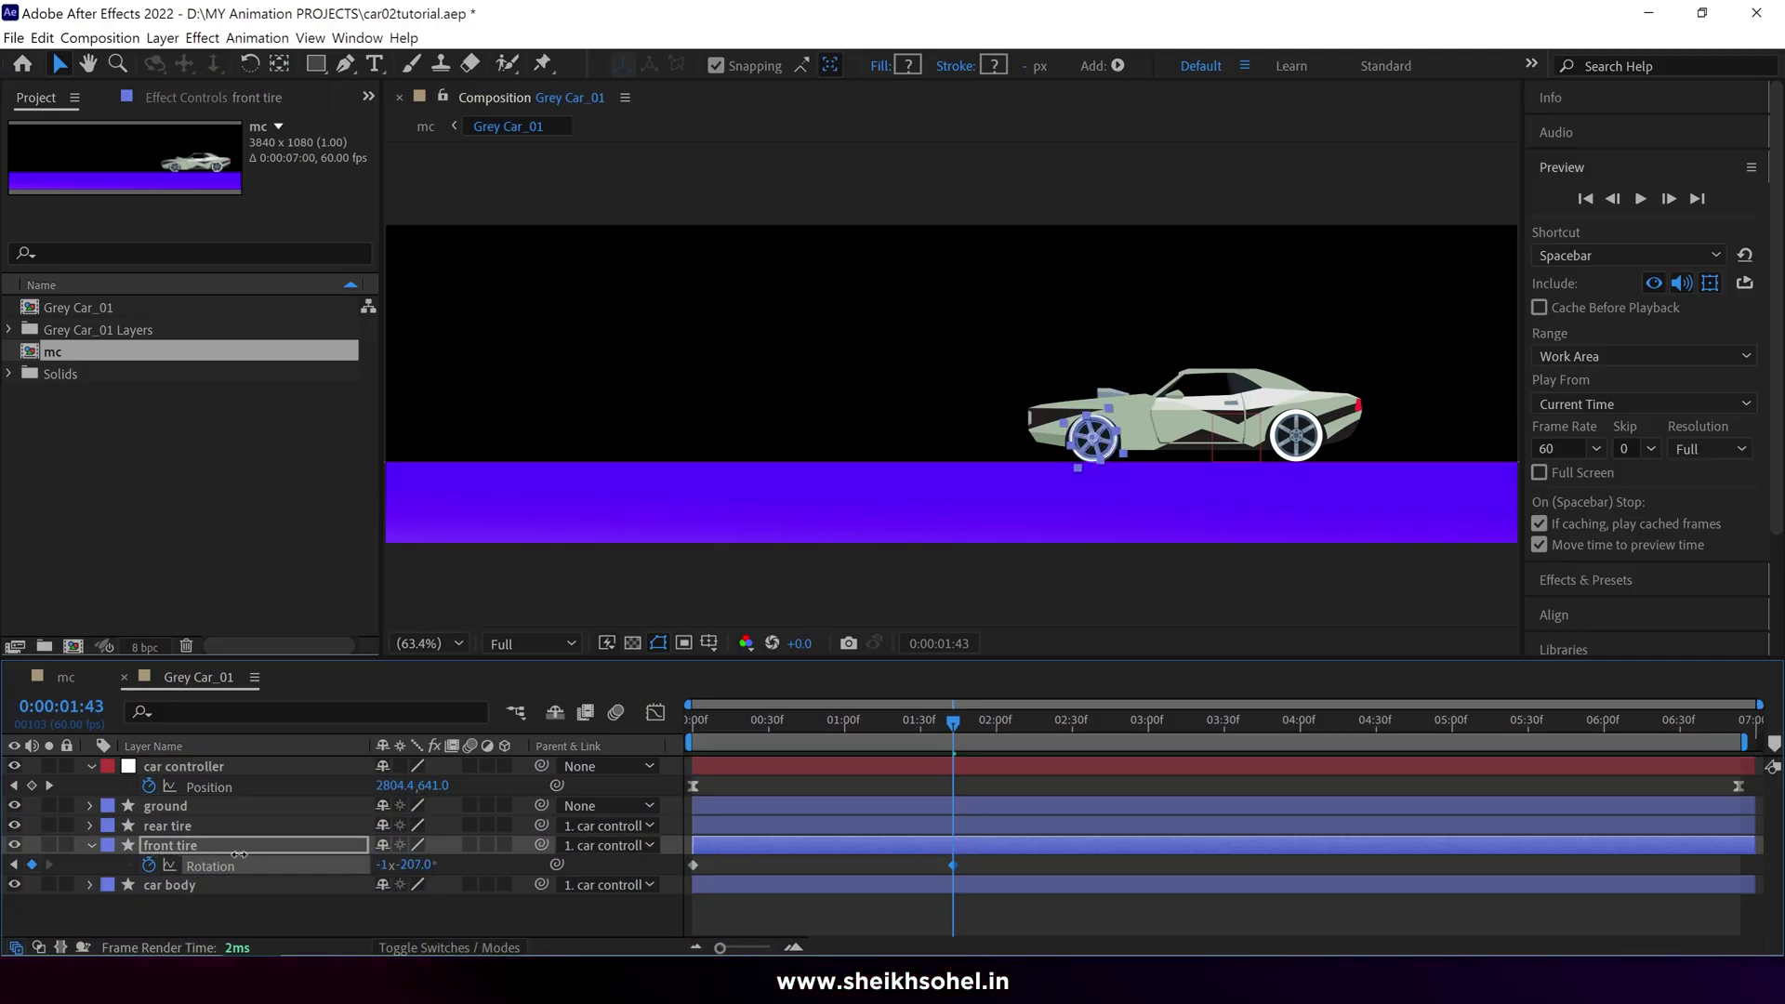
Select the controller's Position and the front tire's Rotation, then preview the drive from the start
click(830, 784)
click(843, 865)
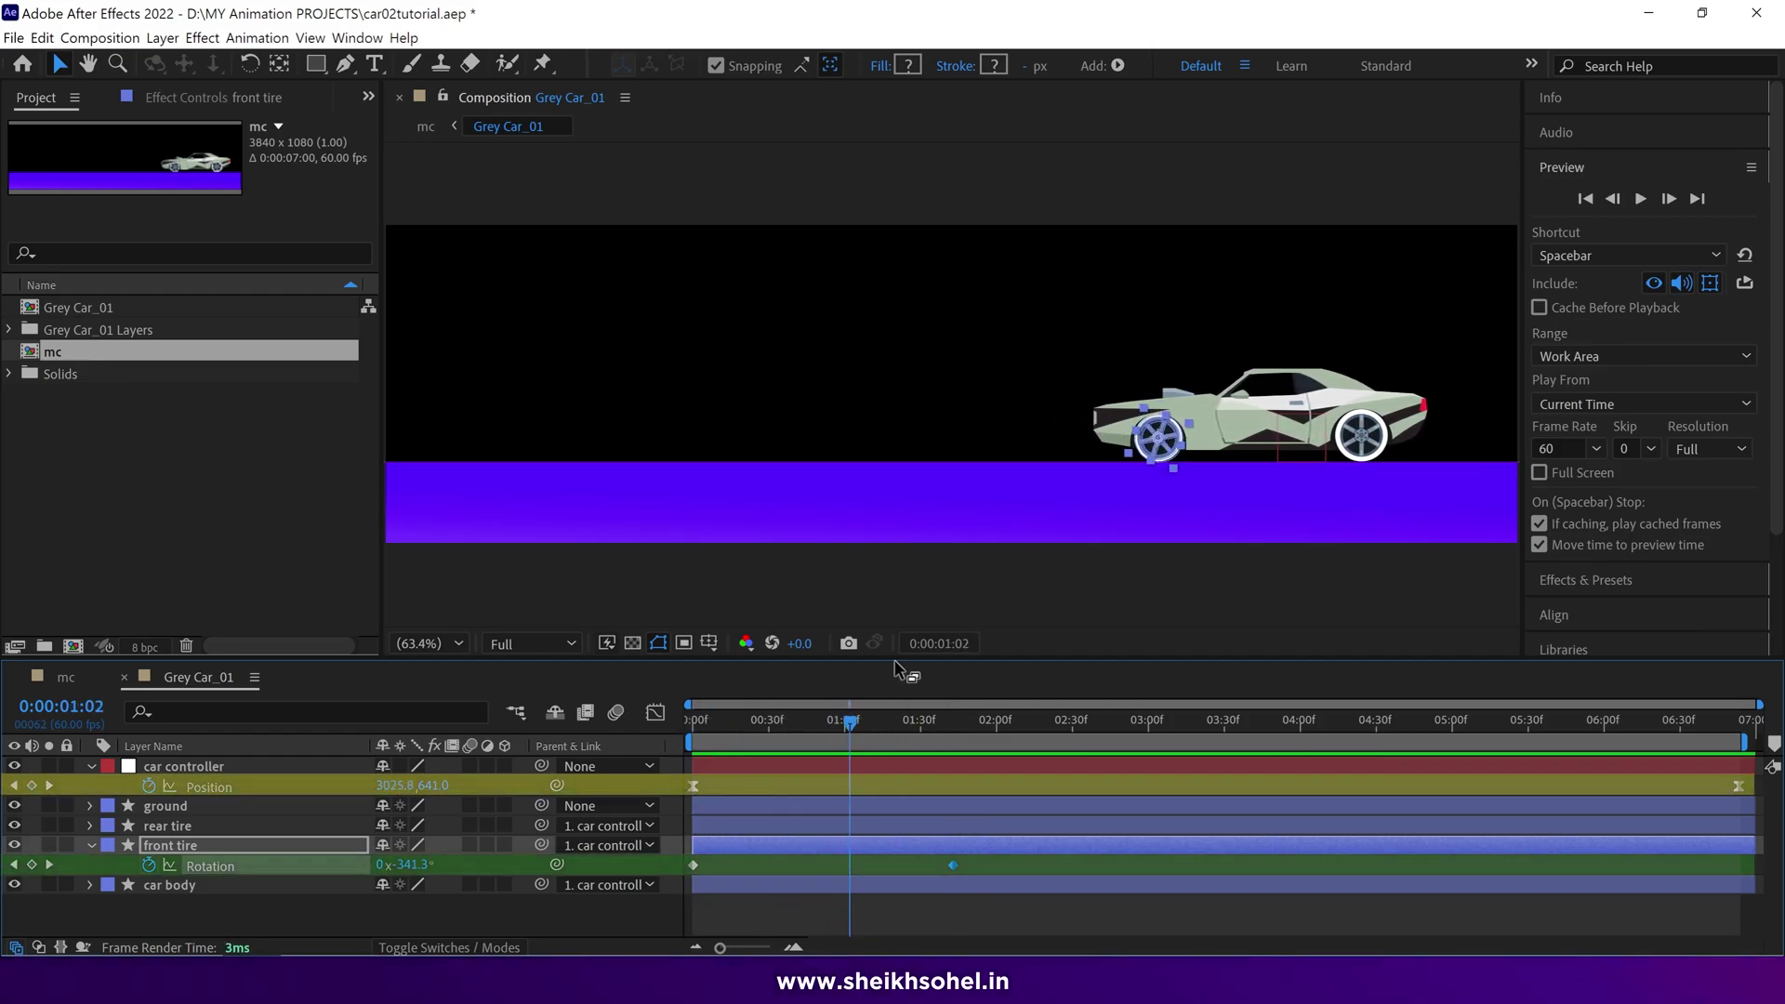
scroll(816, 509, up, 3)
click(716, 721)
key(Home)
key(space)
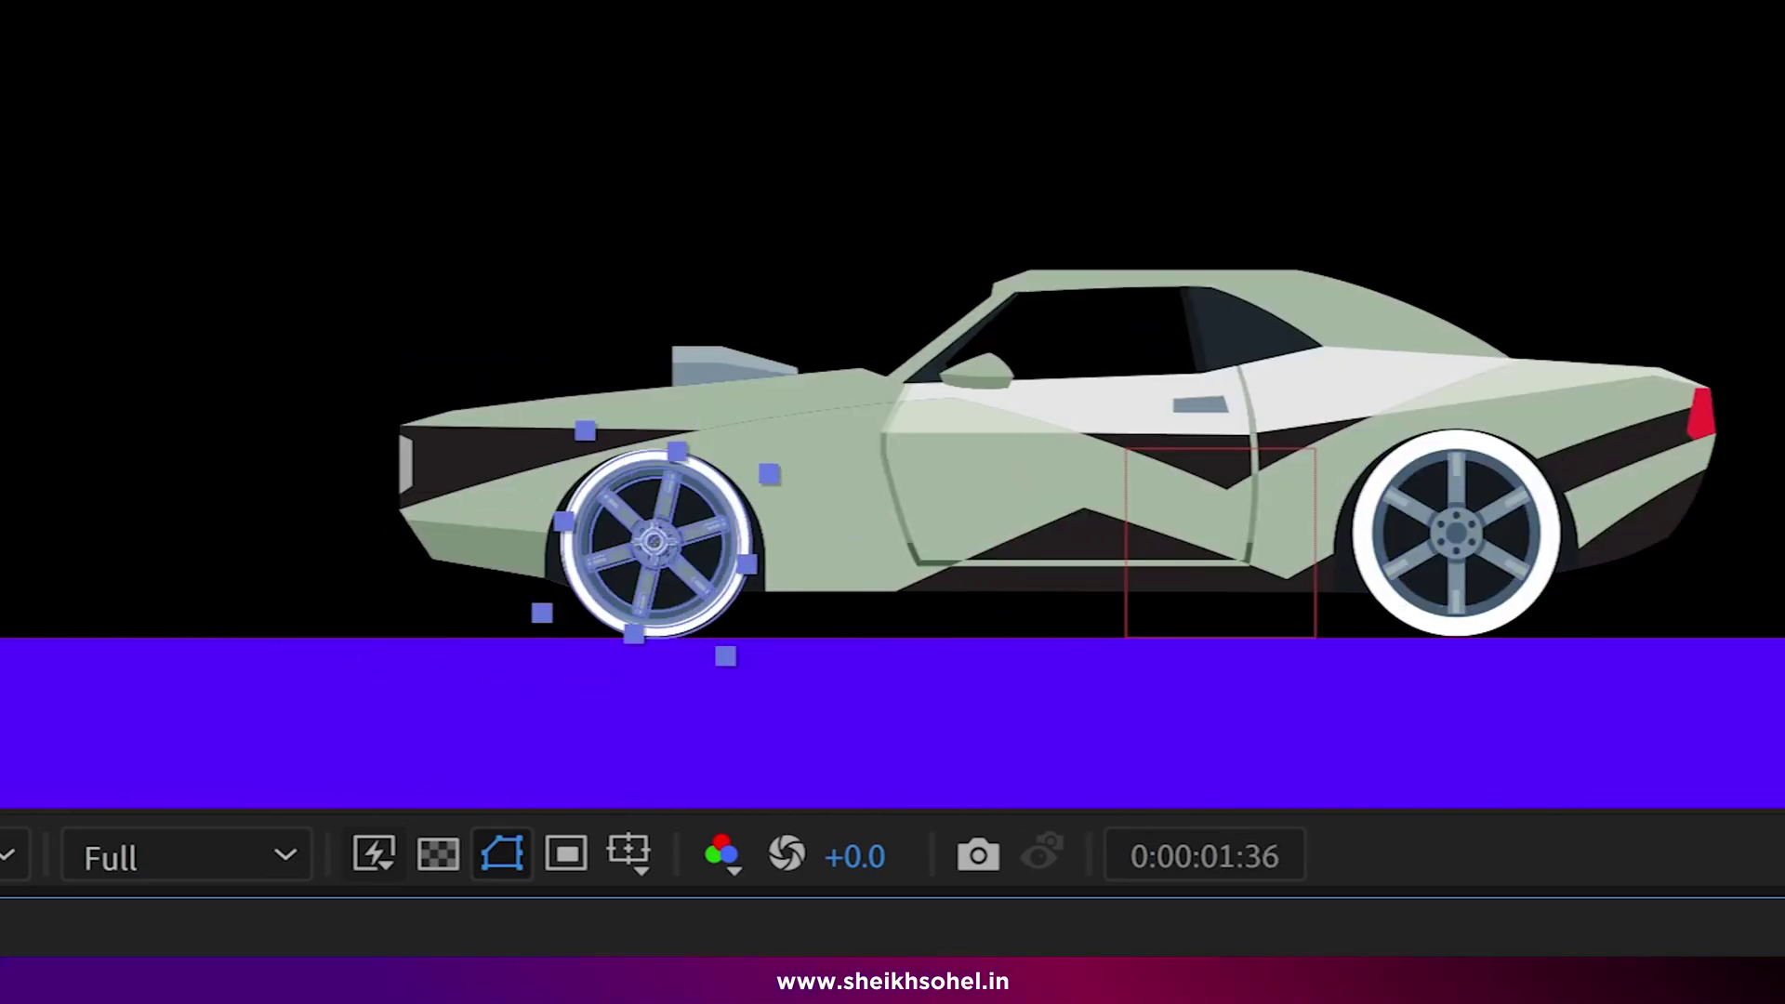
key(ctrl+a)
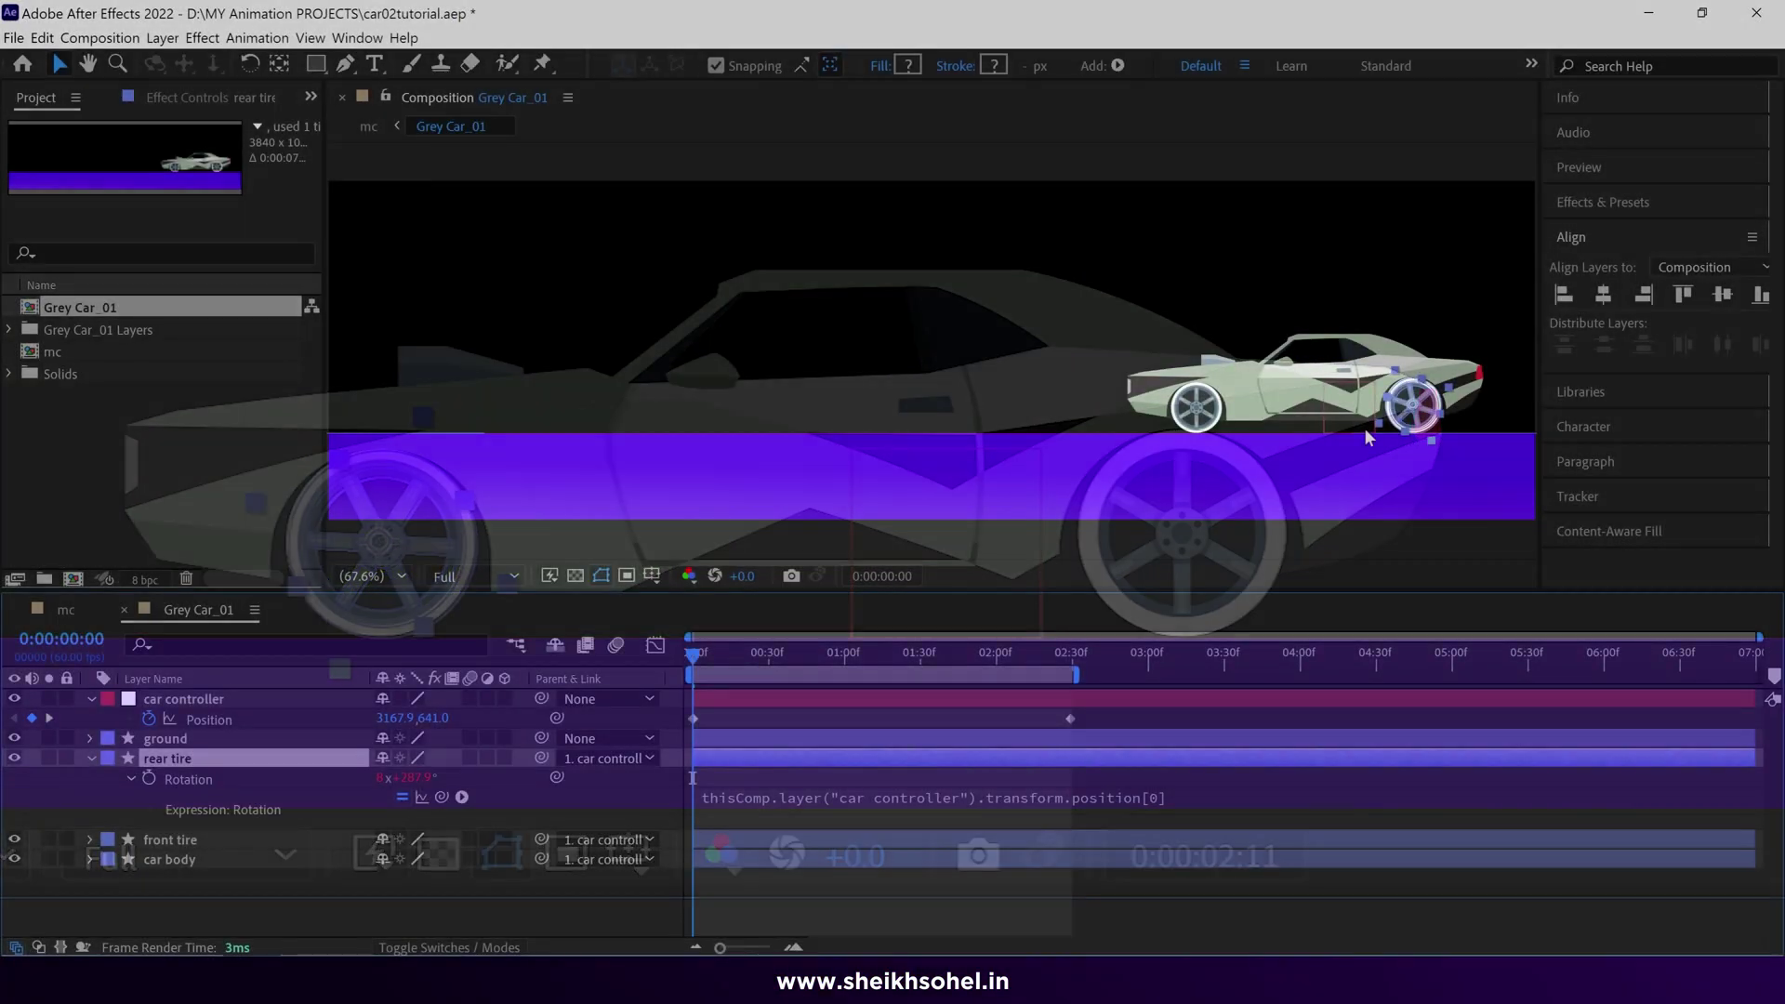
Preview the drive with the expression-driven rear tire, then stop and scrub back through frames
key(space)
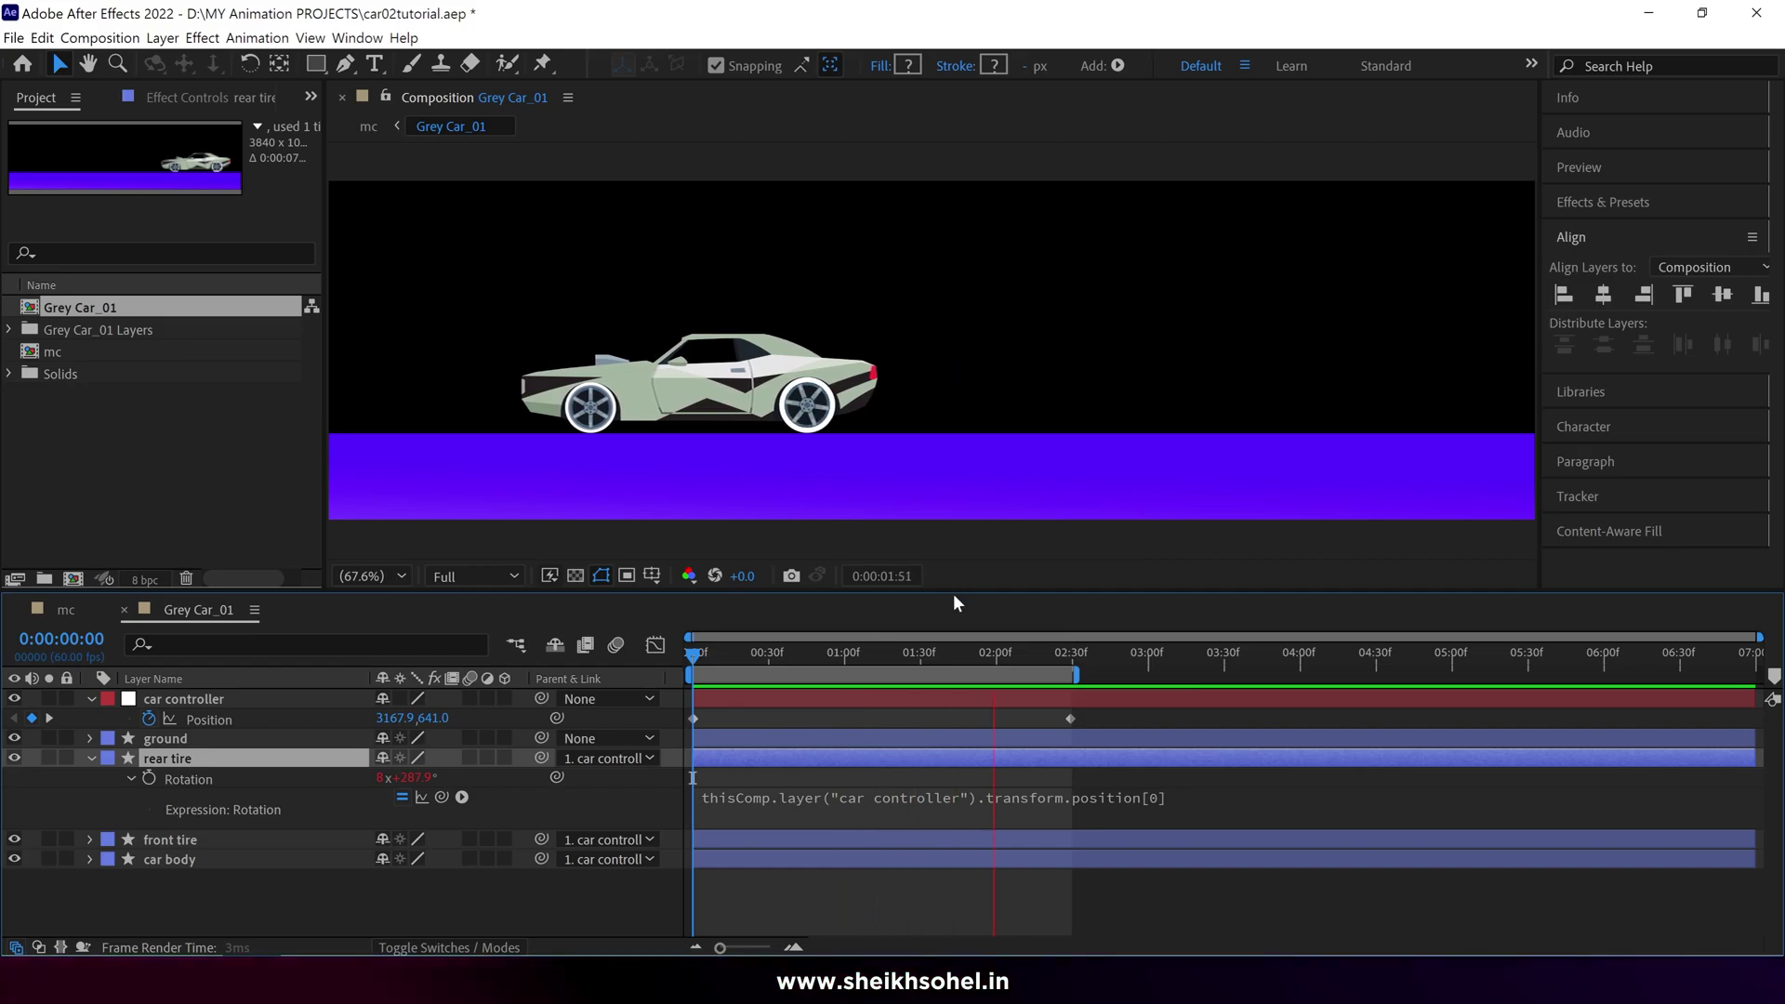
click(1004, 658)
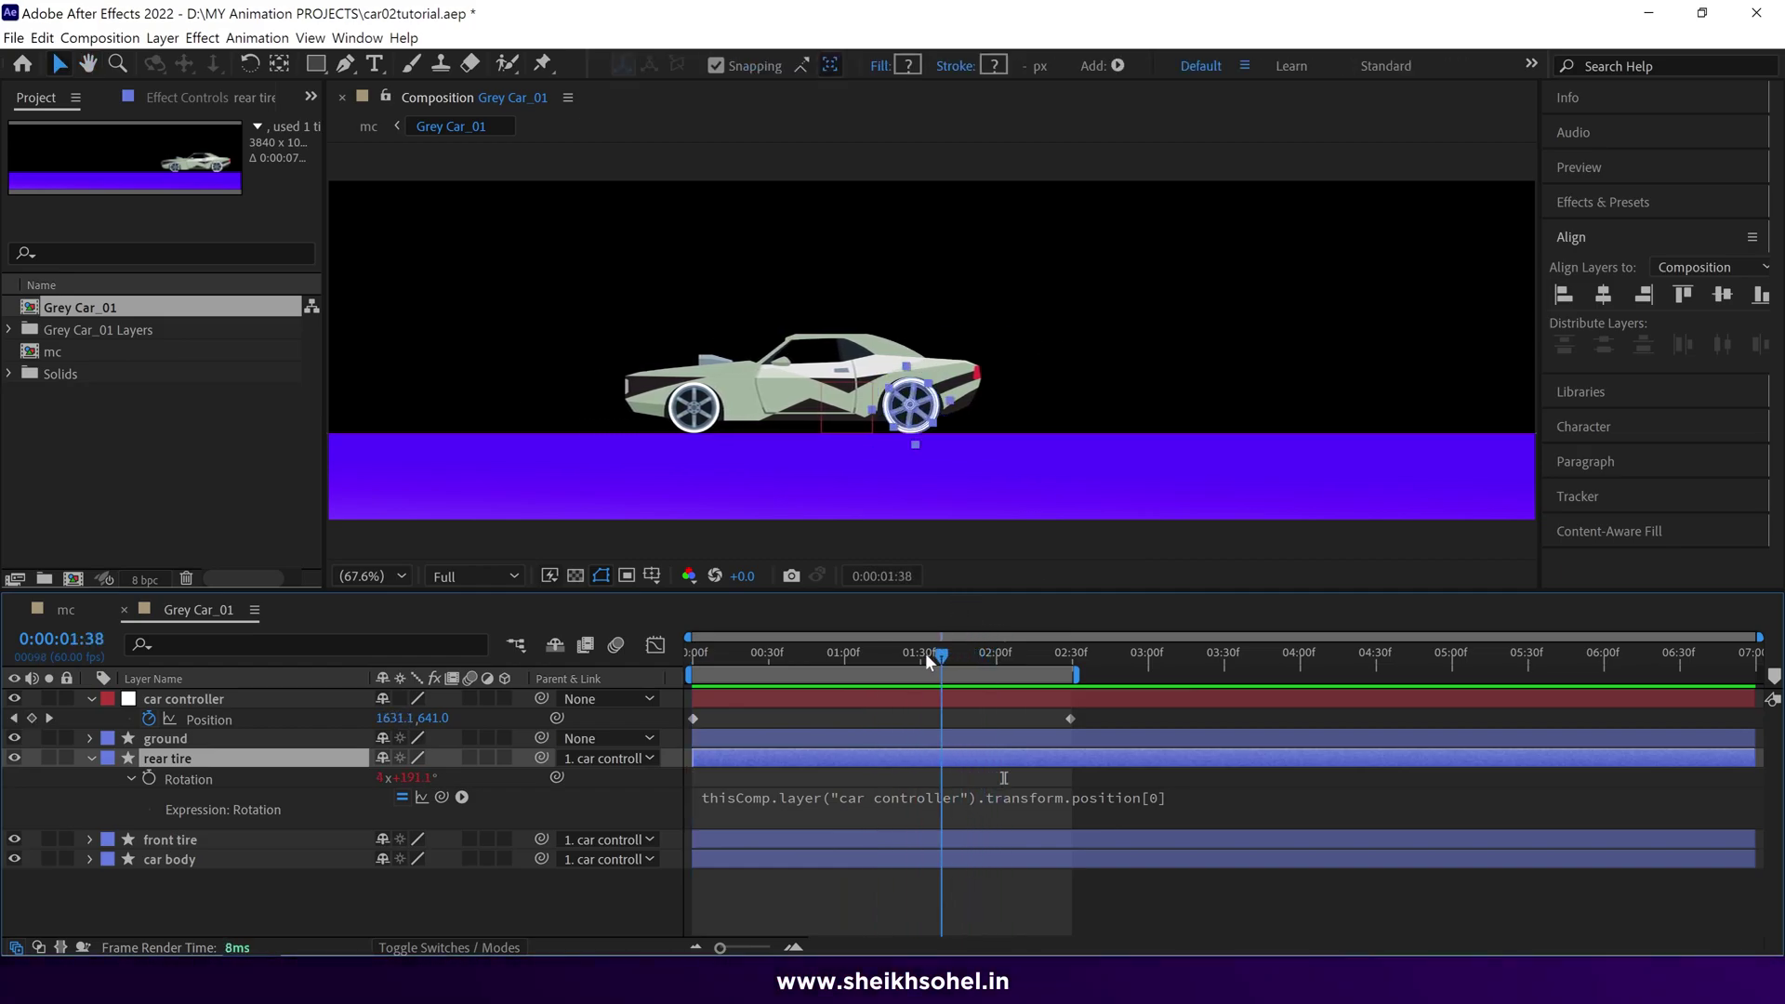
drag(925, 654, 921, 654)
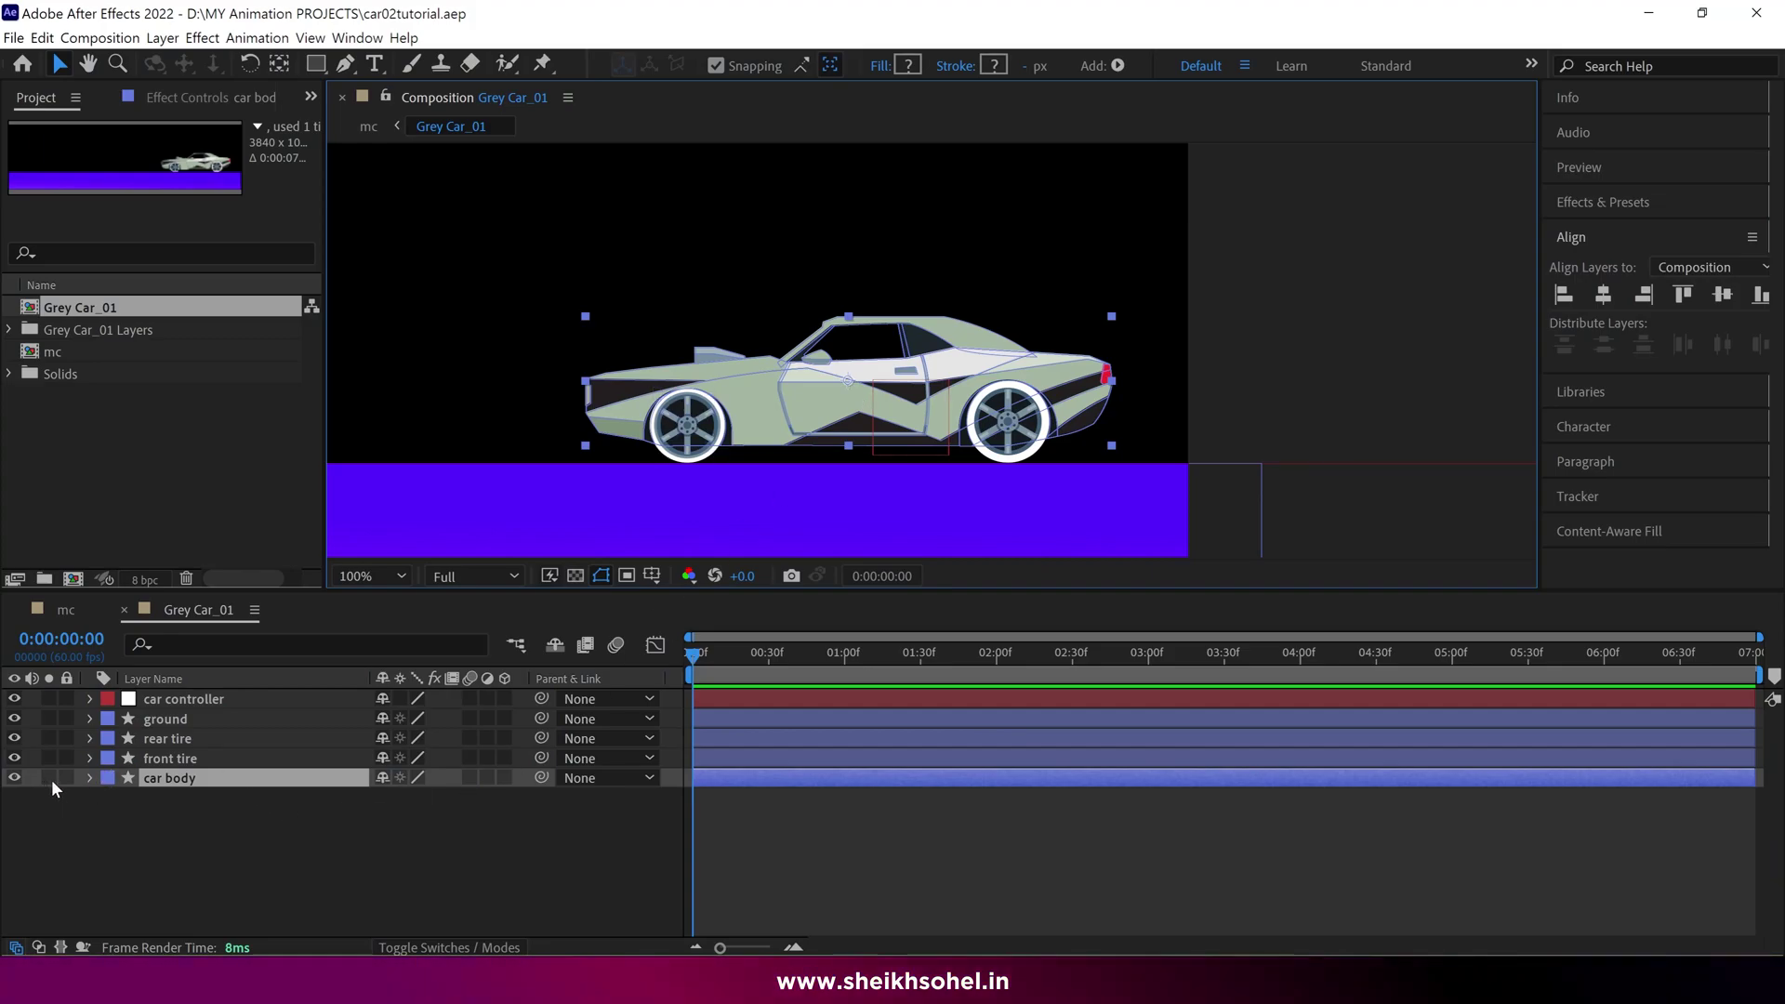
Solo car body, front tire, rear tire, ground and car controller one at a time
click(48, 778)
click(48, 778)
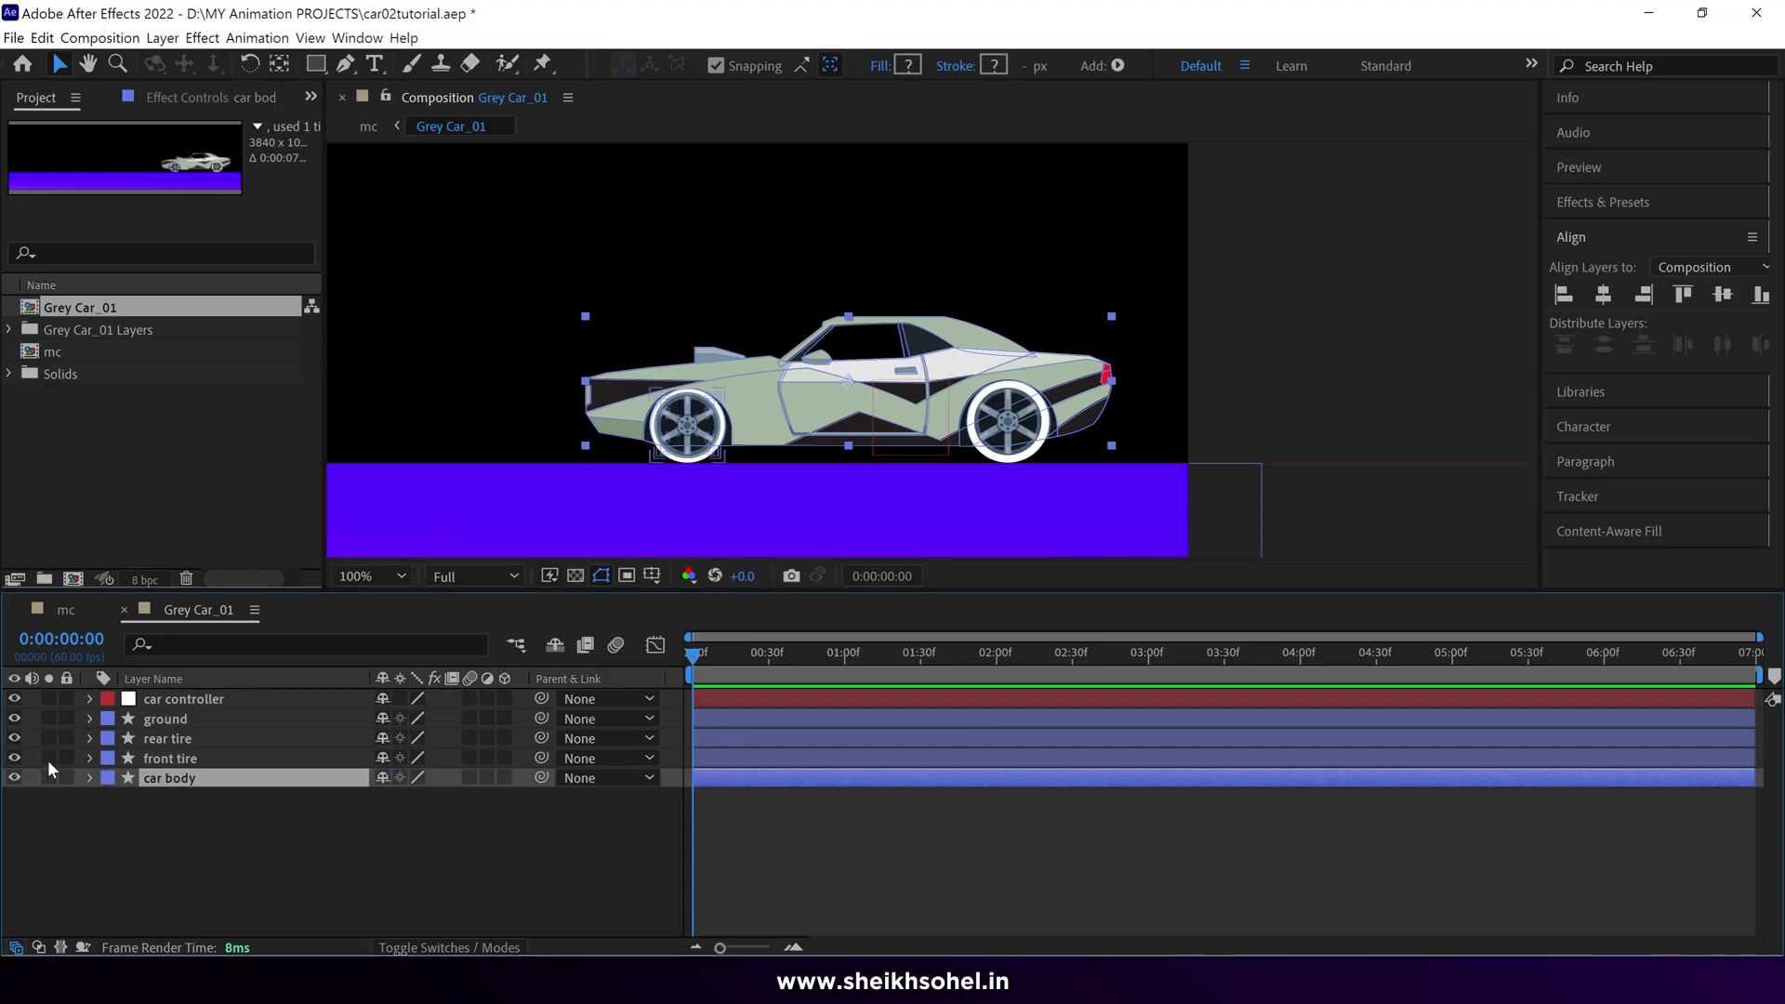
click(47, 758)
click(48, 759)
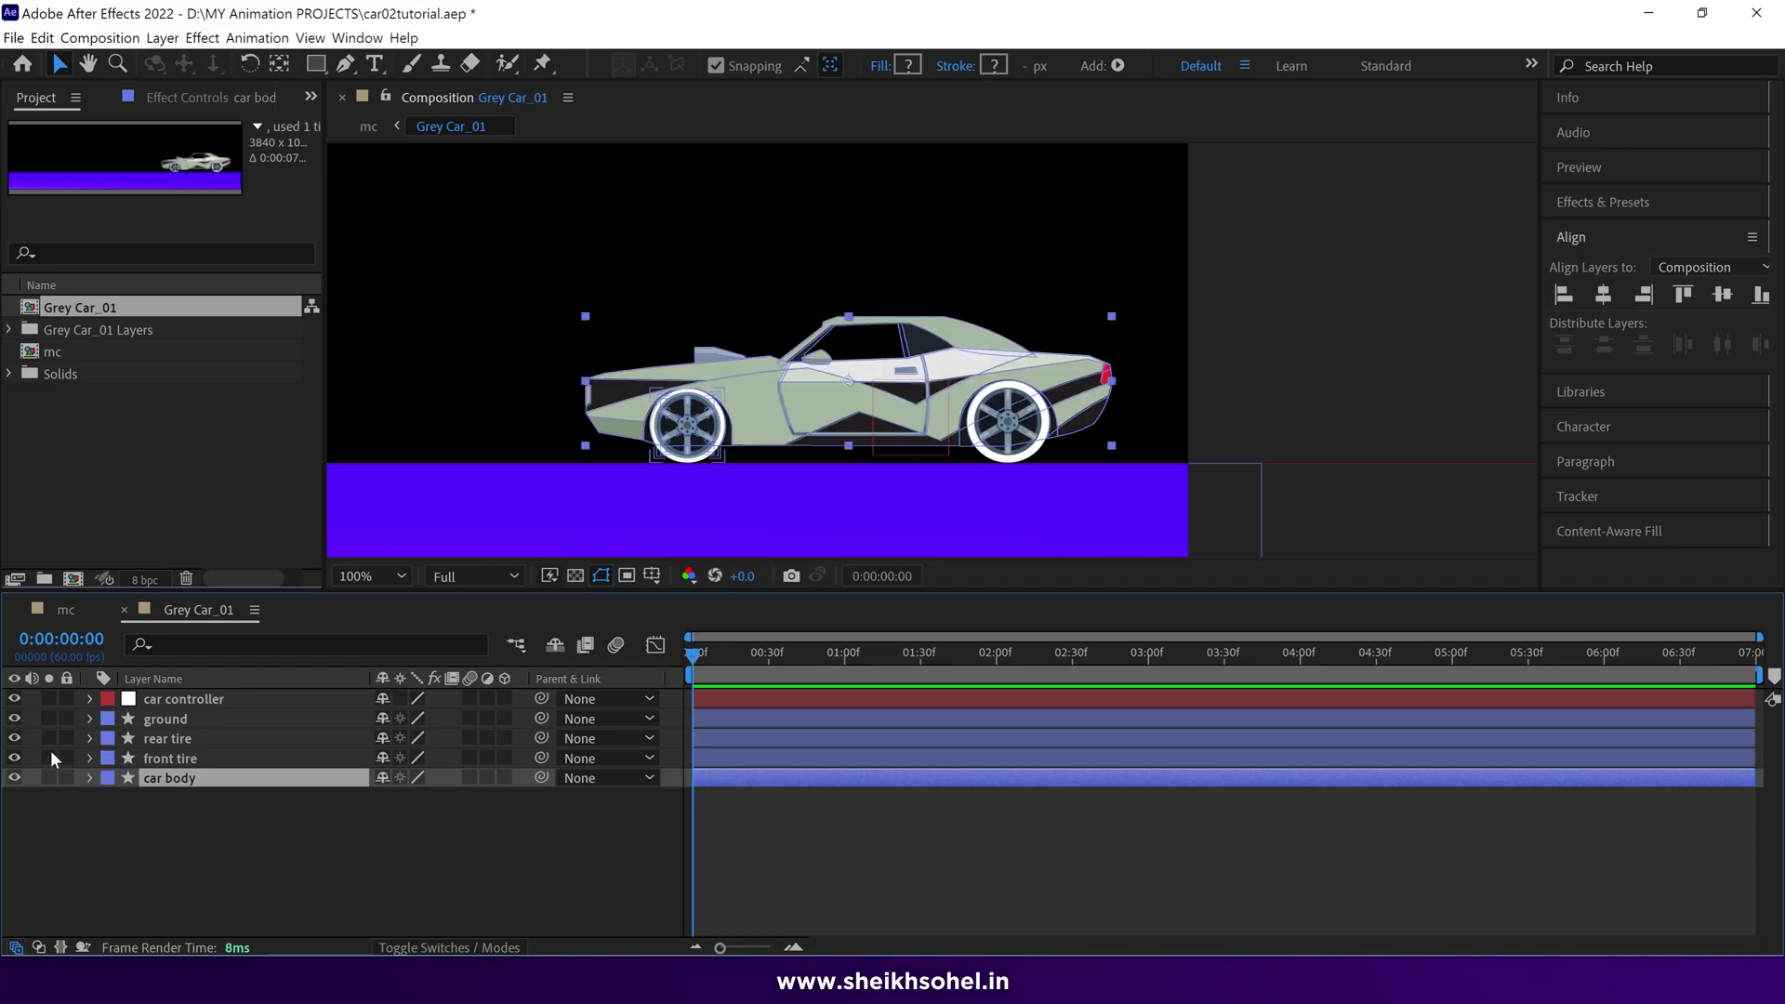
click(51, 743)
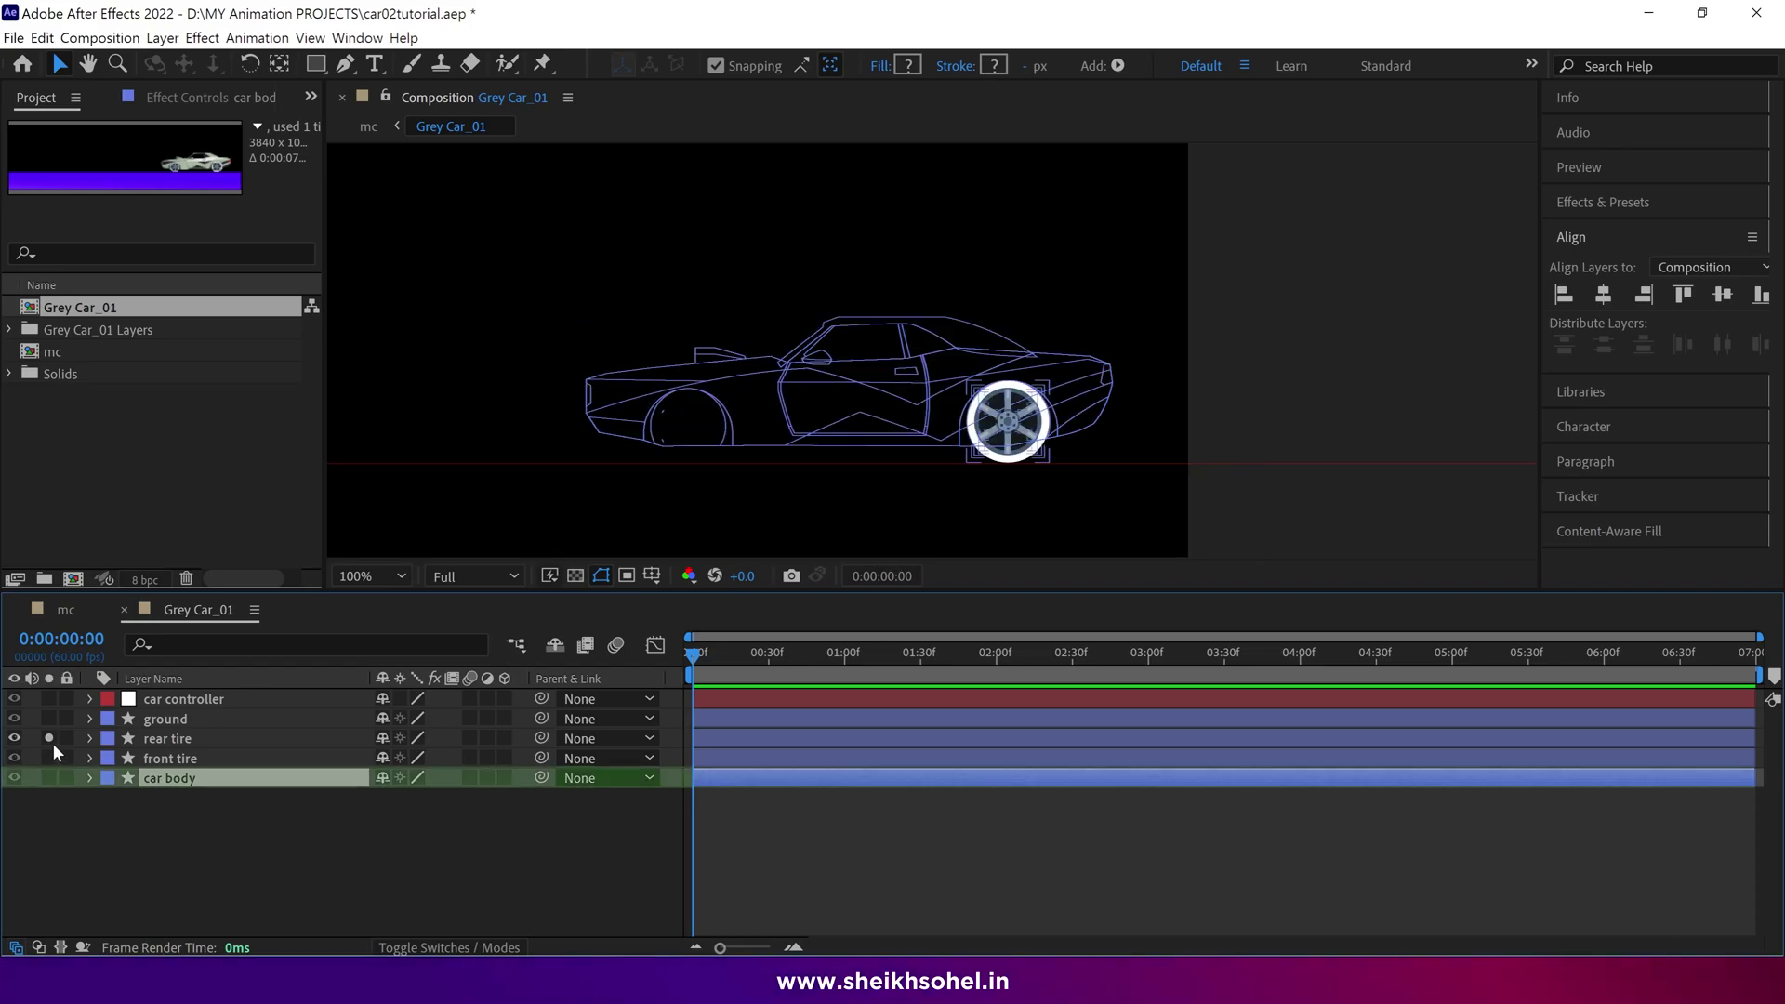
click(52, 743)
click(52, 719)
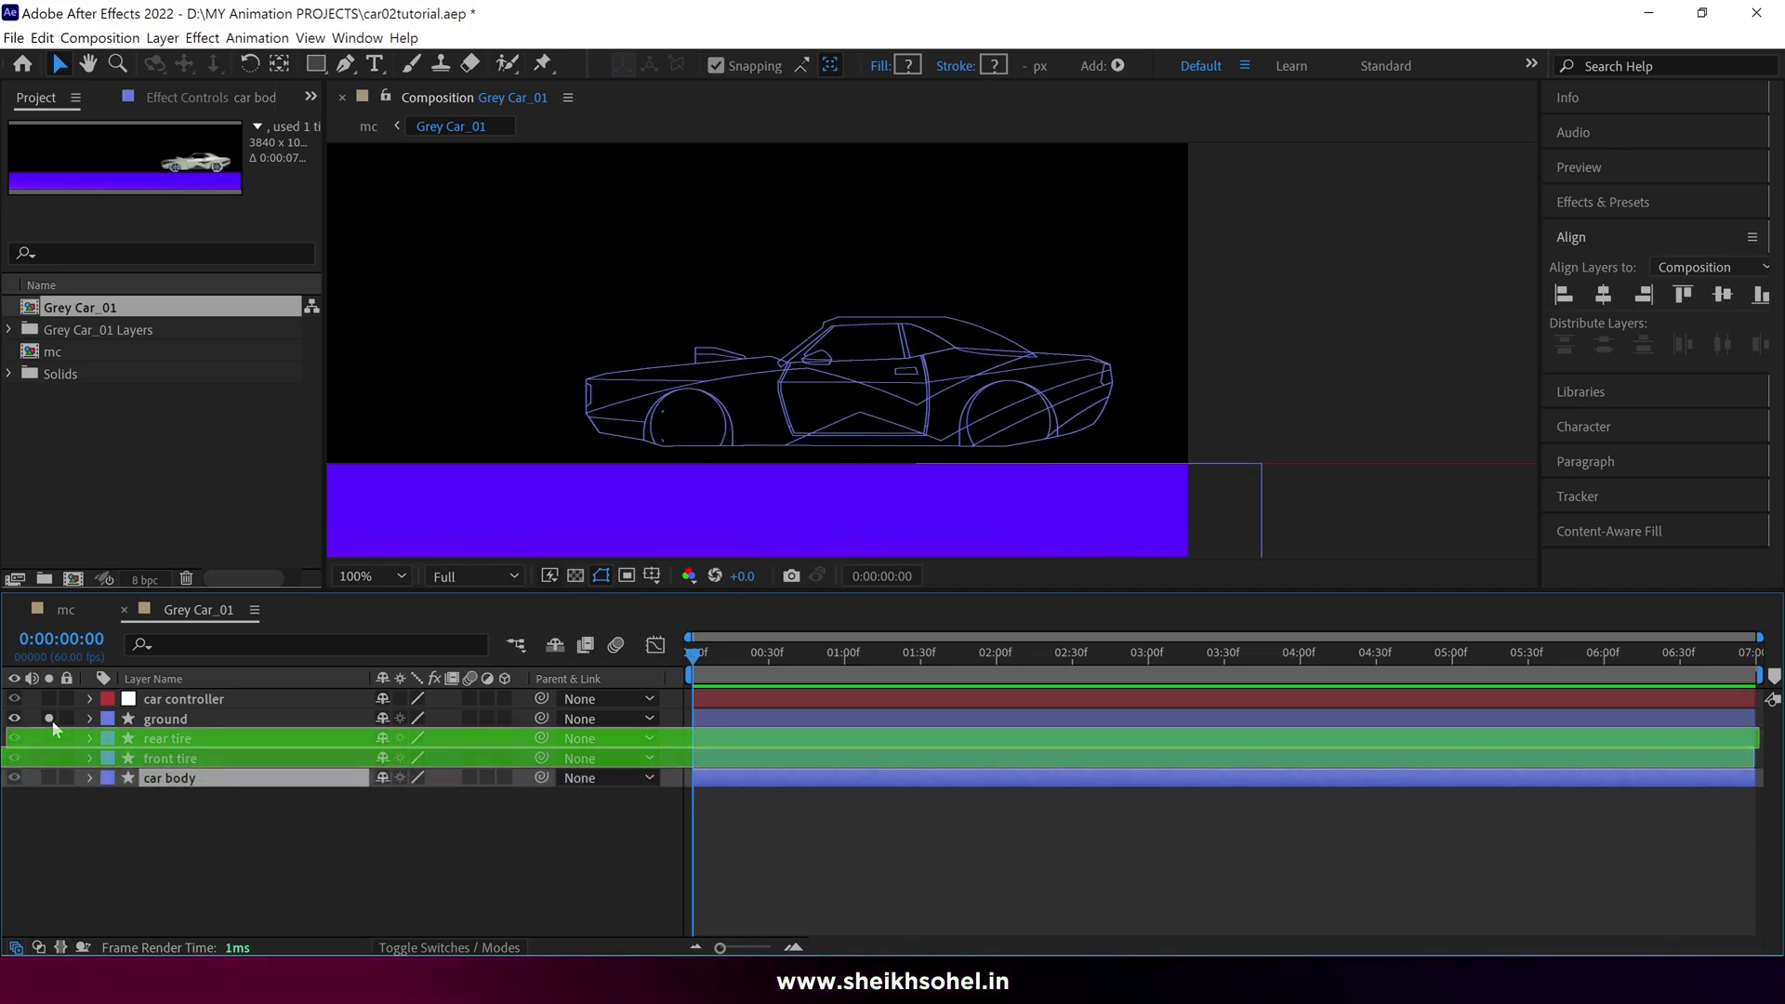
click(52, 720)
click(49, 700)
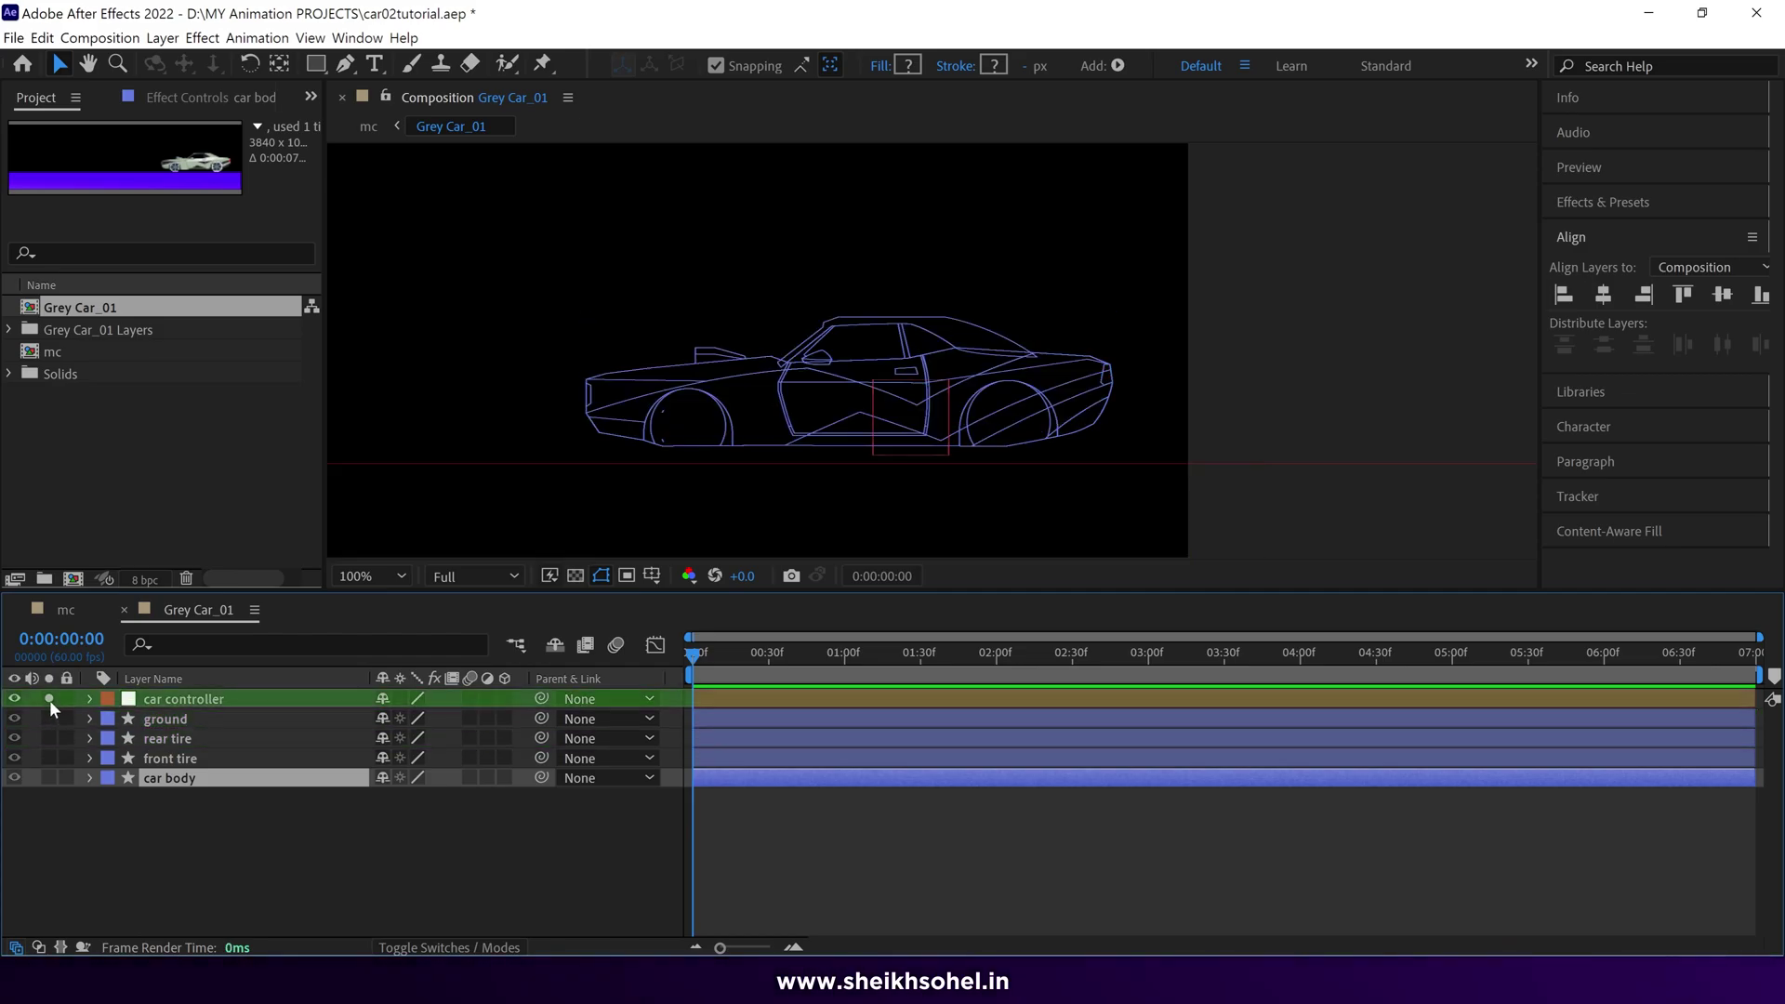
click(48, 700)
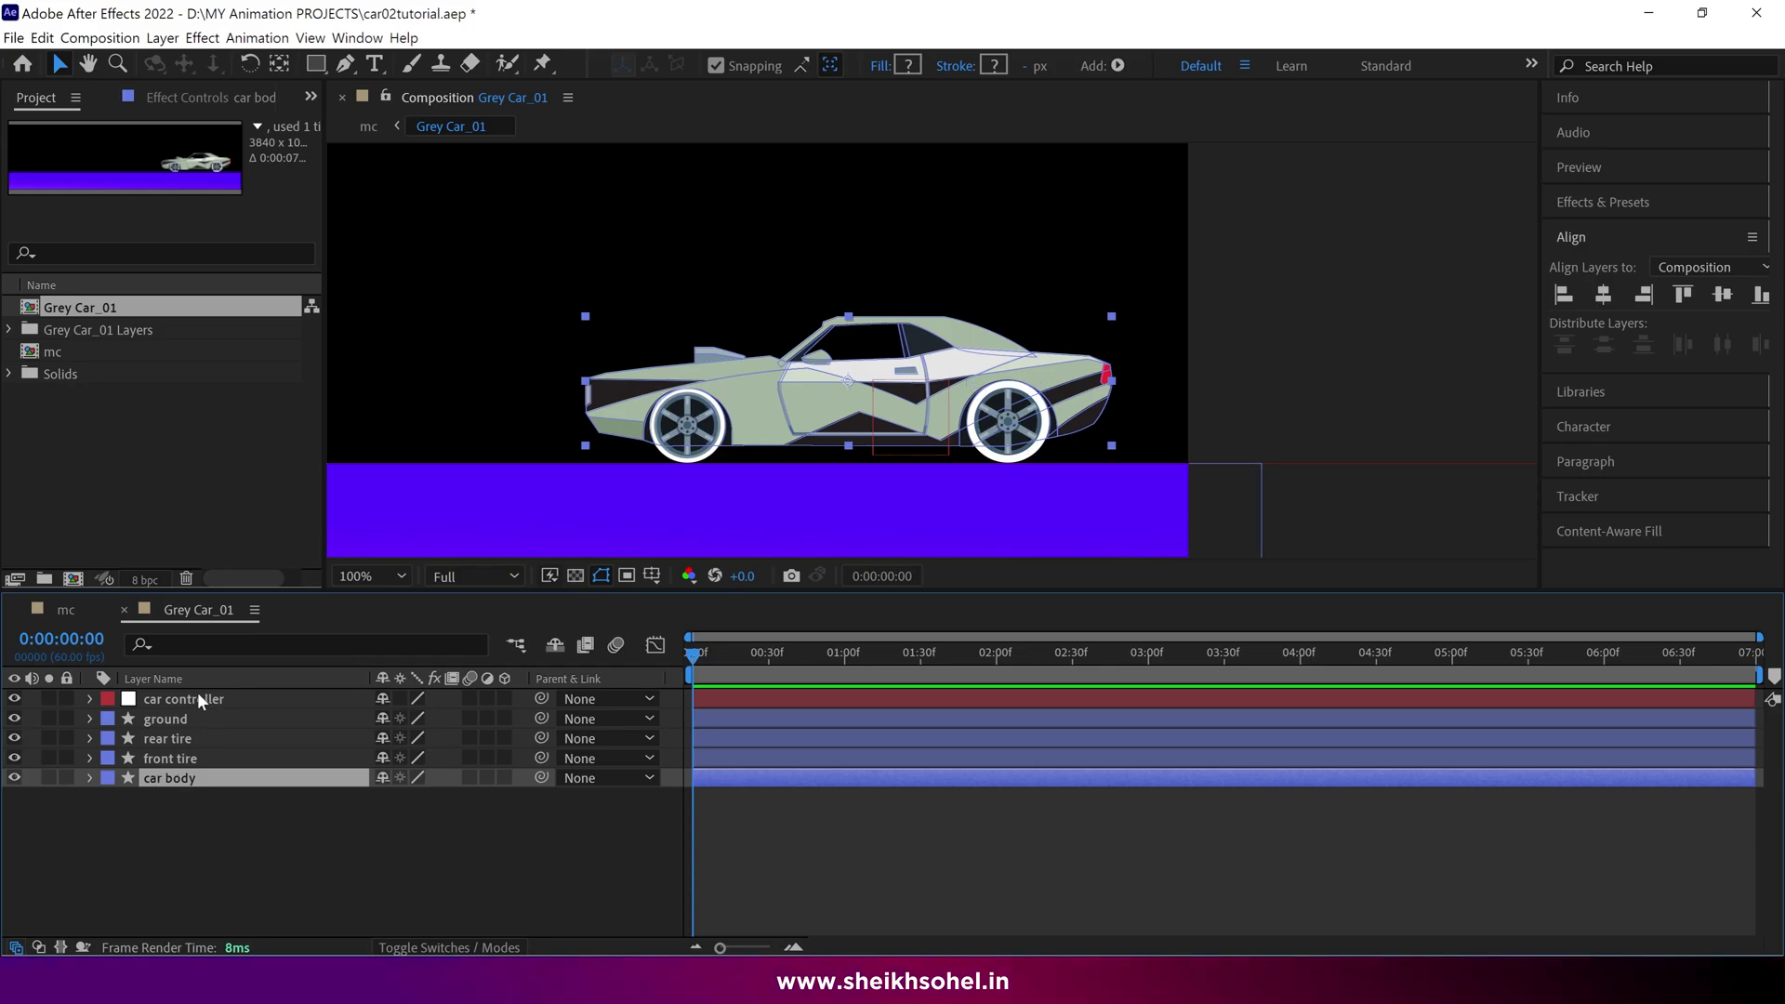
Set the viewer magnification to Fit and select the car controller layer
click(370, 576)
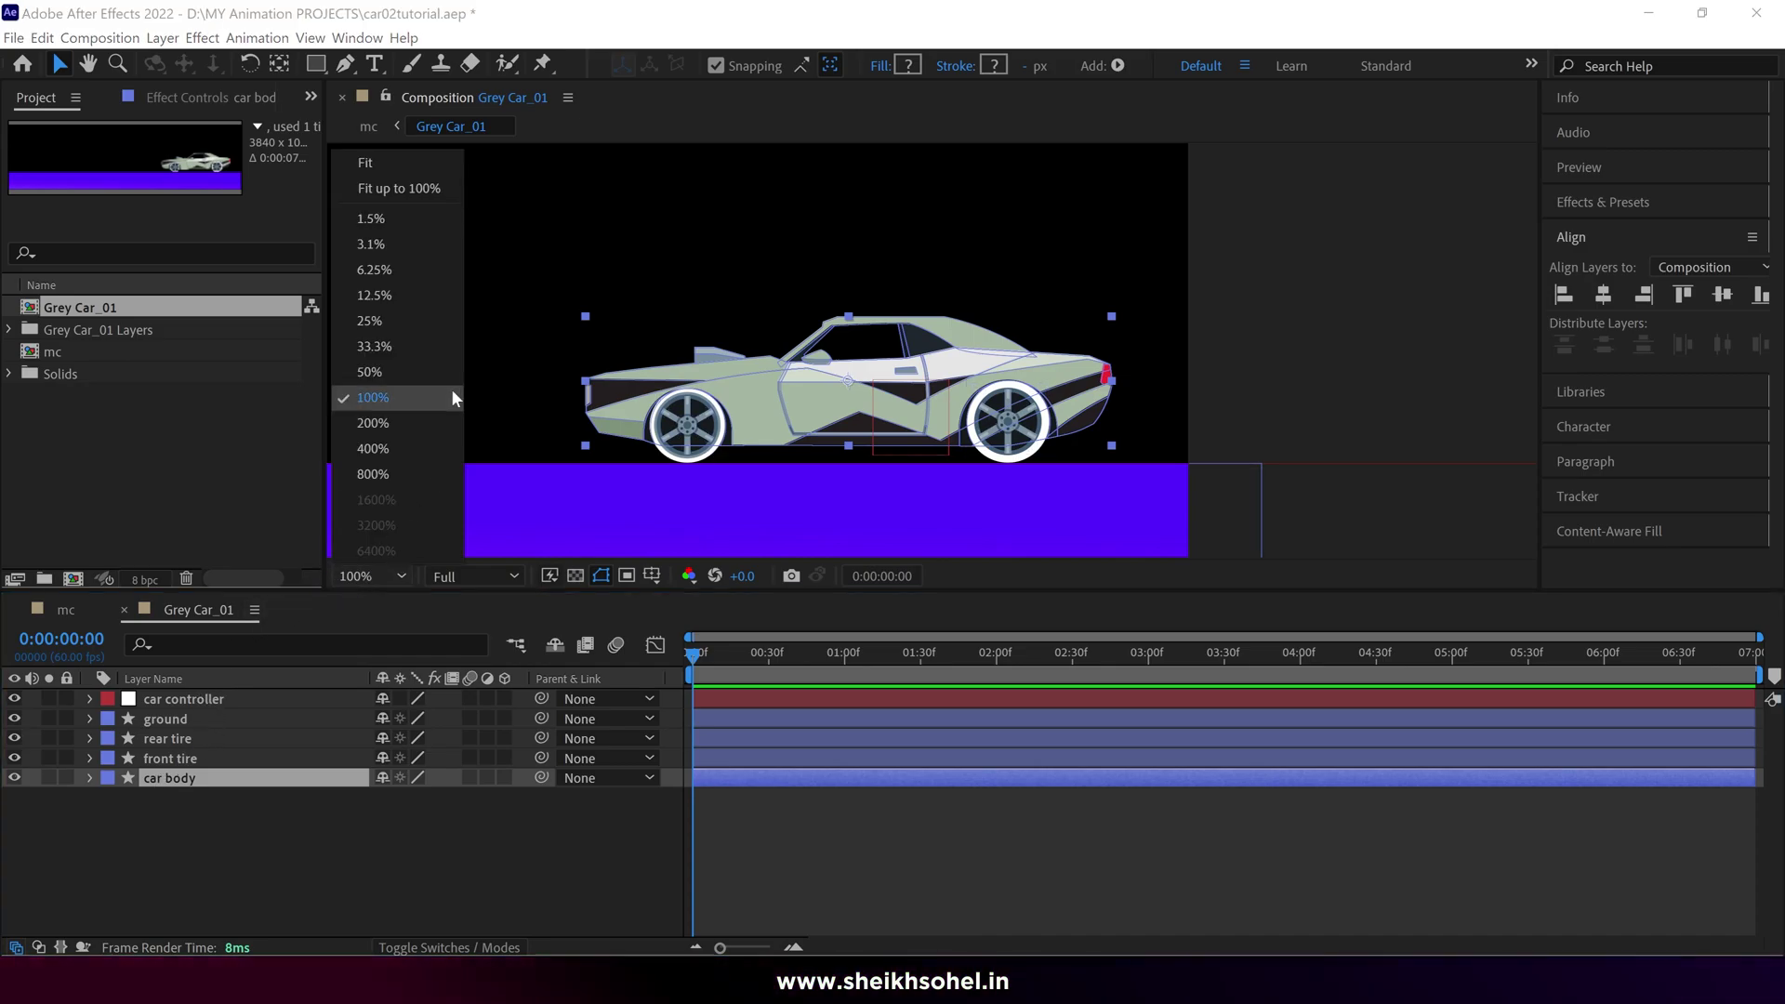
click(441, 165)
click(198, 699)
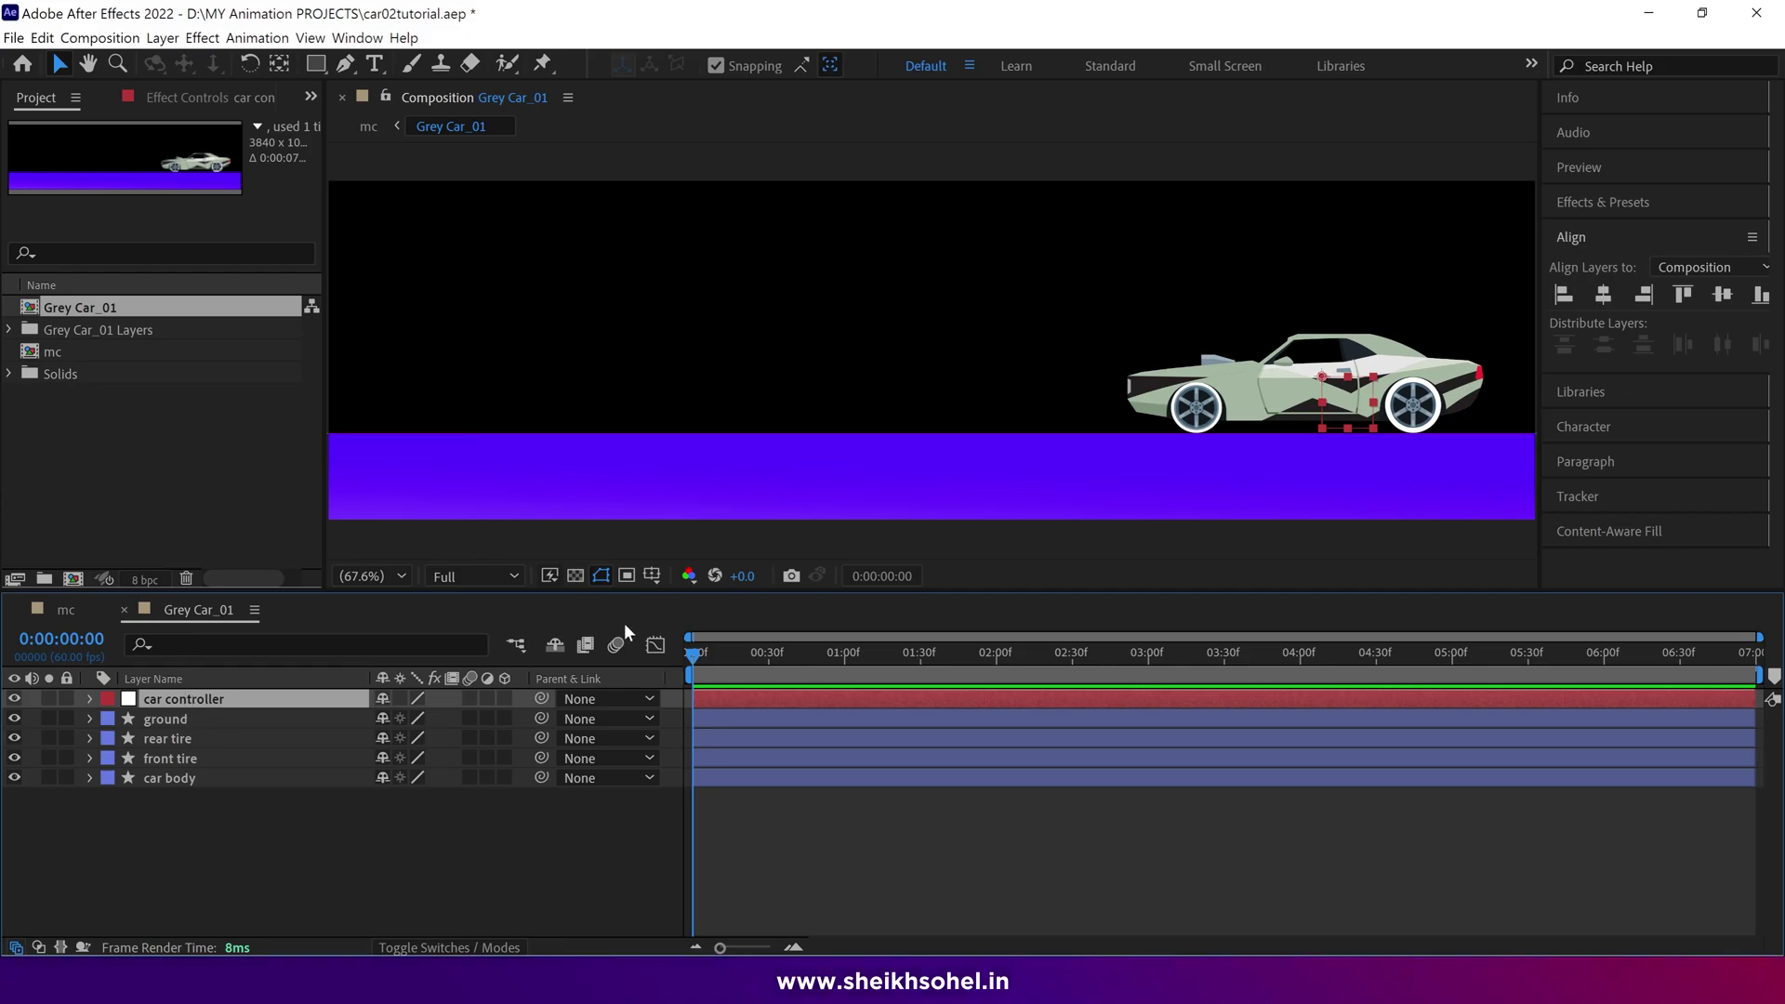
Parent rear tire, front tire and car body to car controller, then drag the controller left and back to test
drag(1328, 390, 1329, 395)
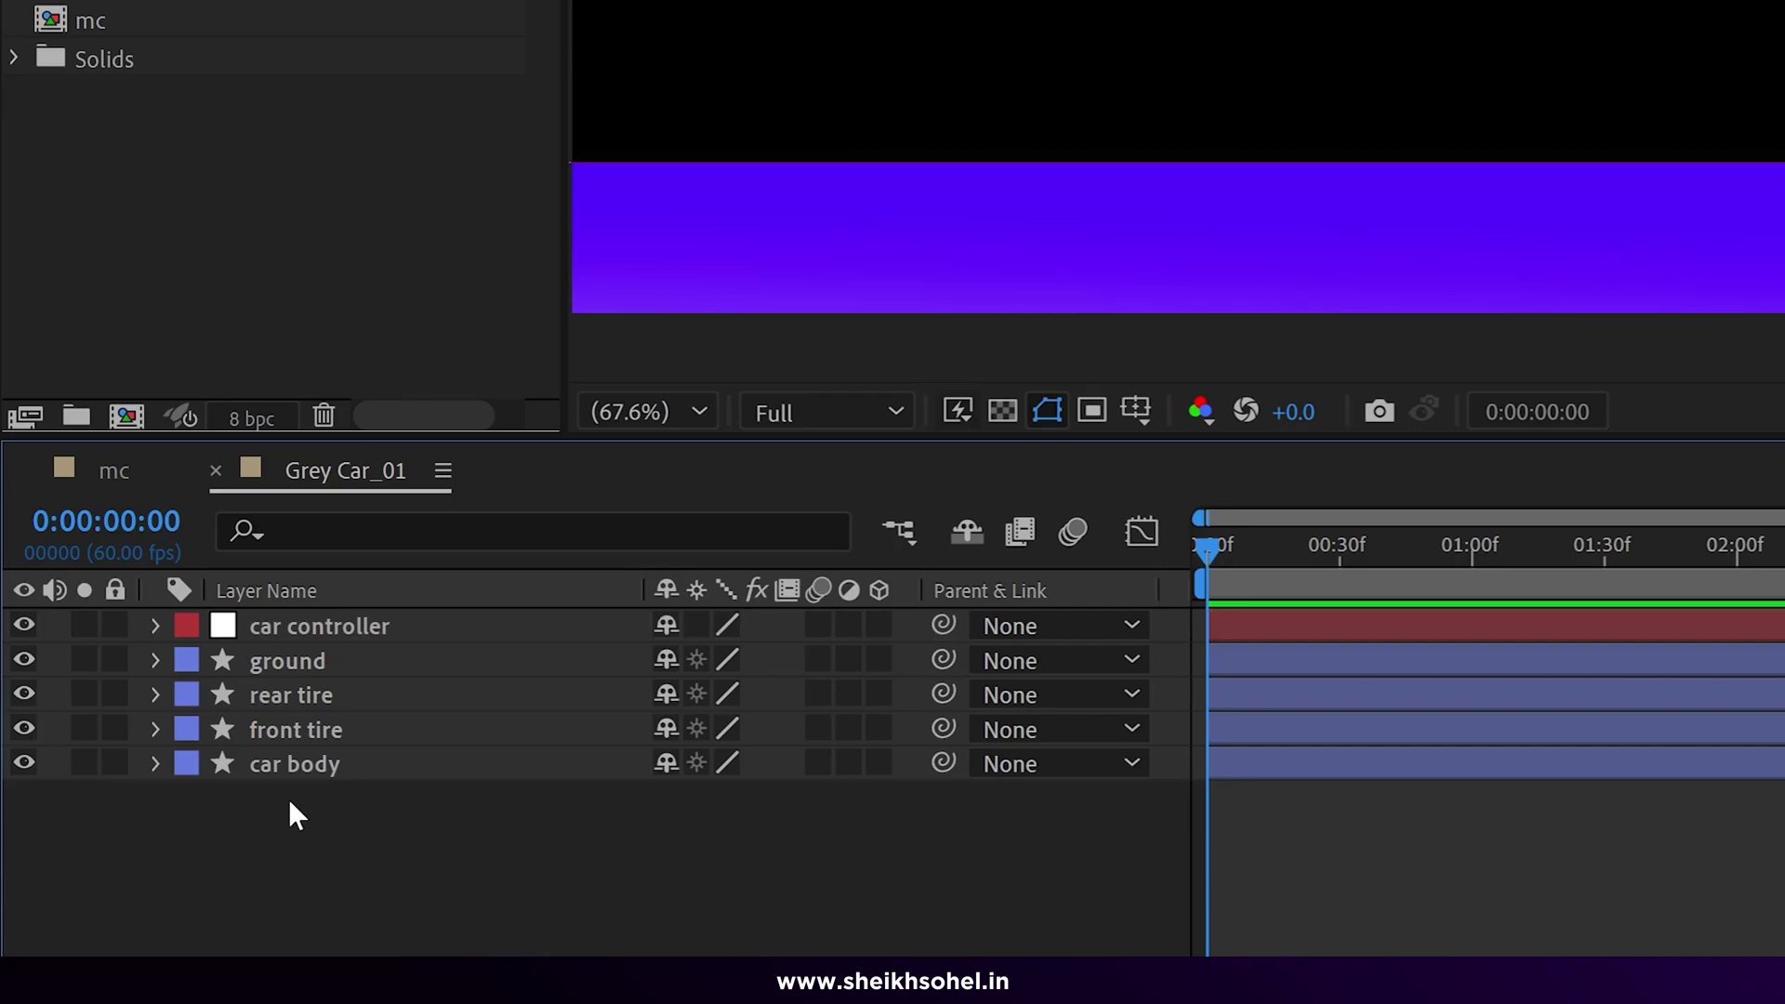
drag(167, 801, 180, 752)
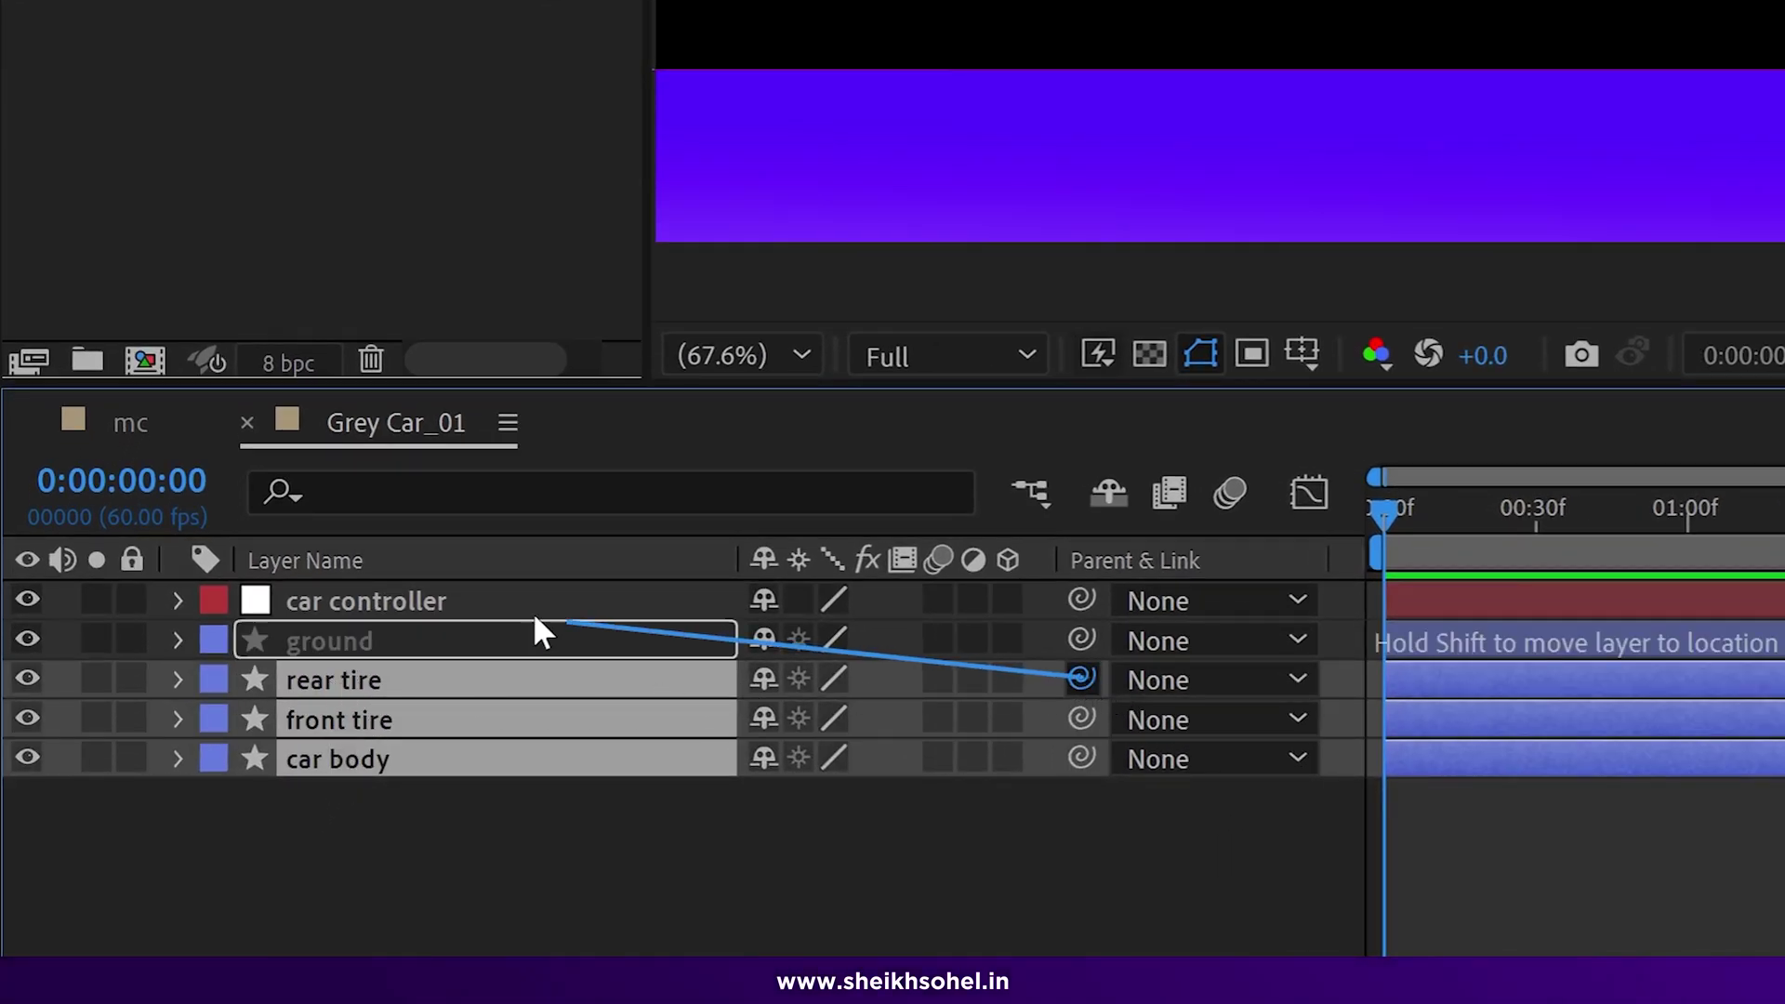
drag(542, 634, 444, 601)
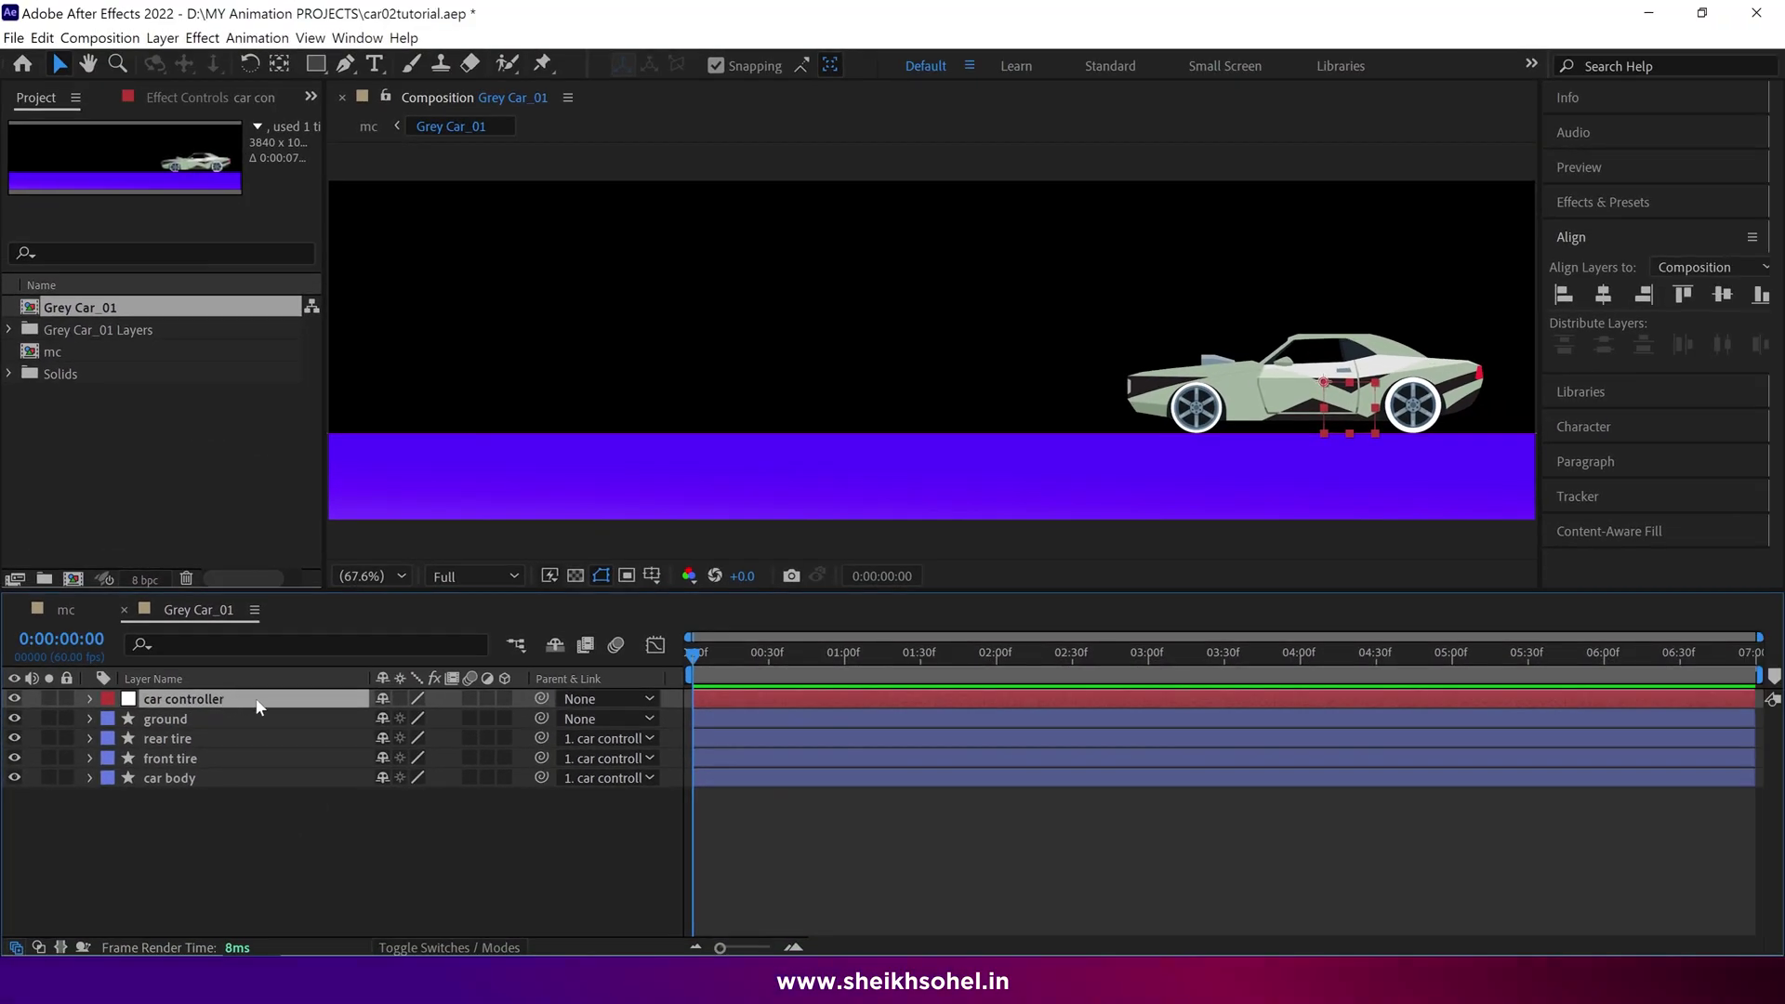
drag(1264, 418, 797, 390)
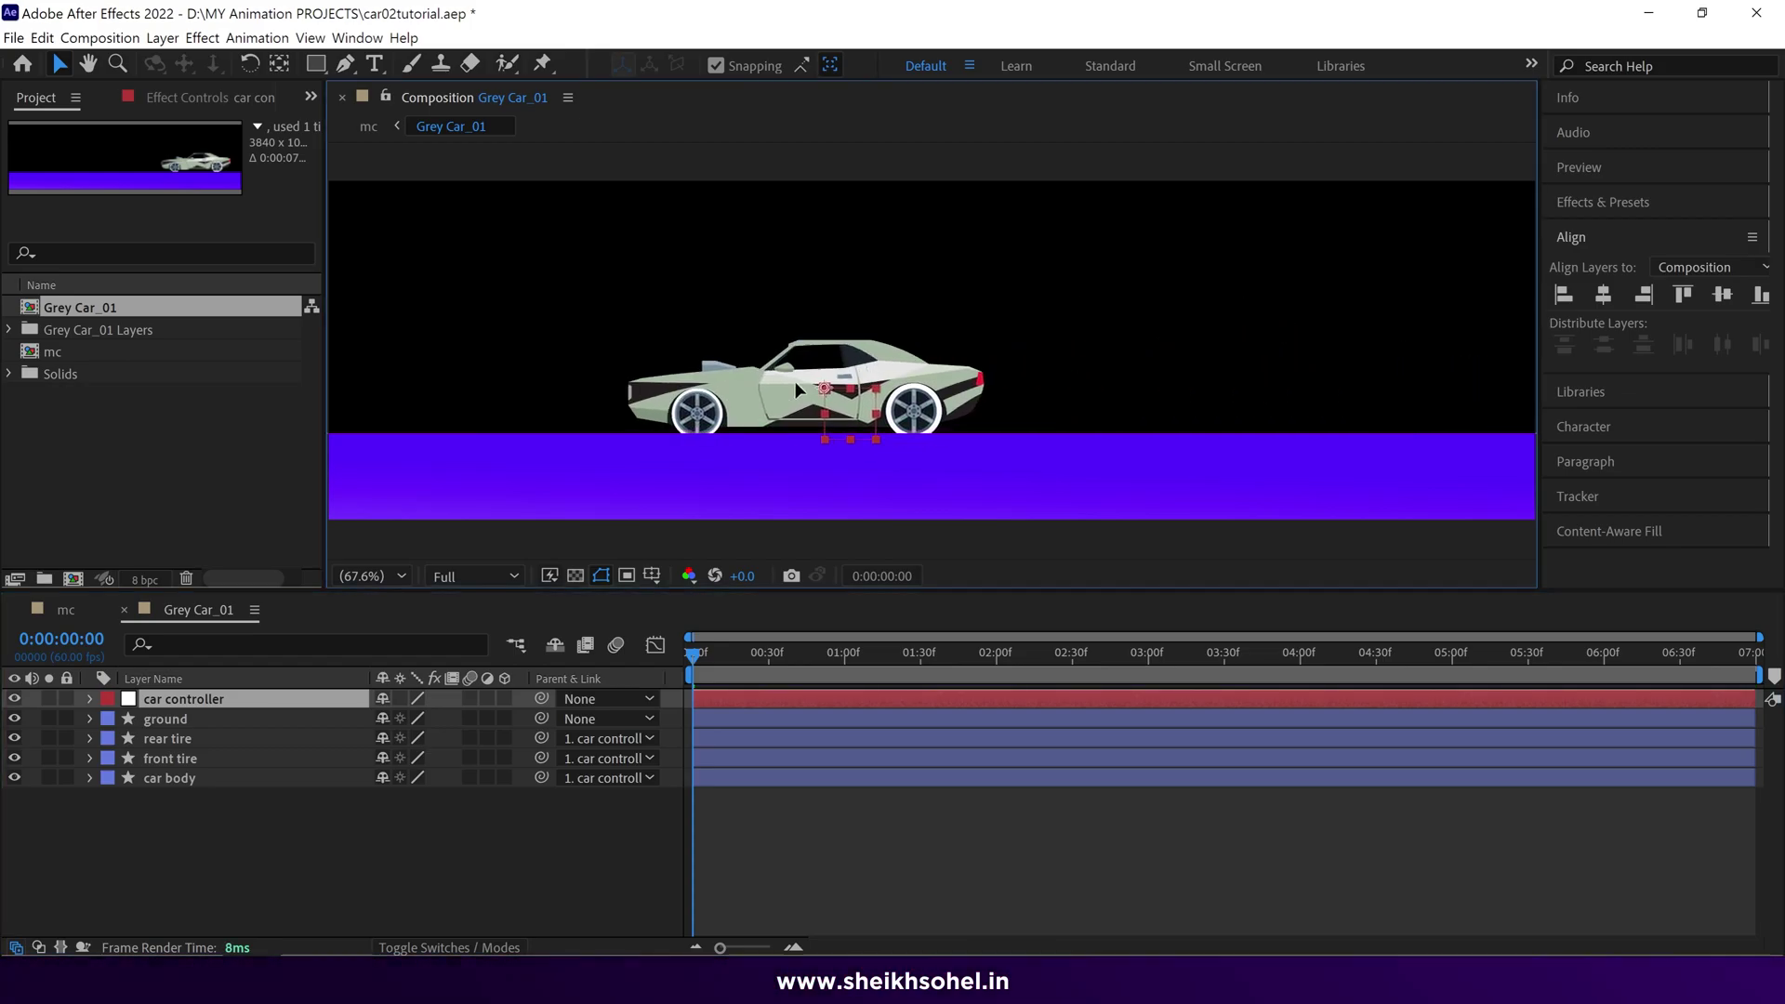
drag(978, 389, 1325, 386)
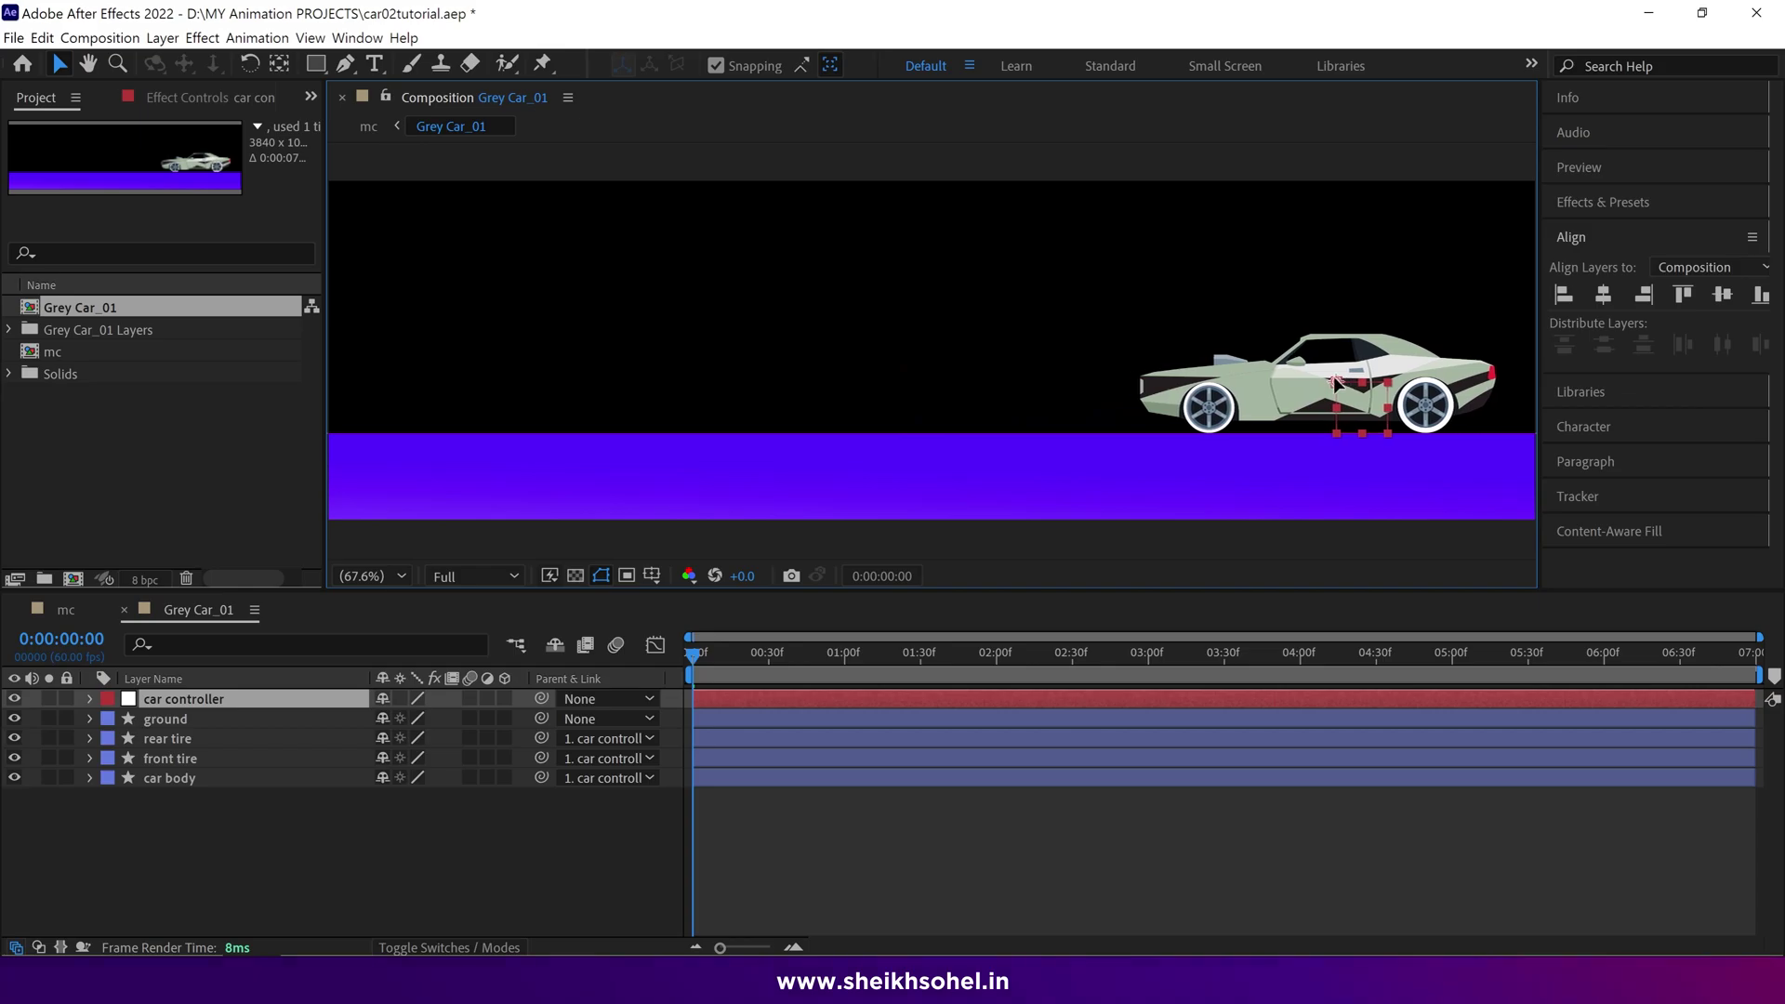
click(191, 699)
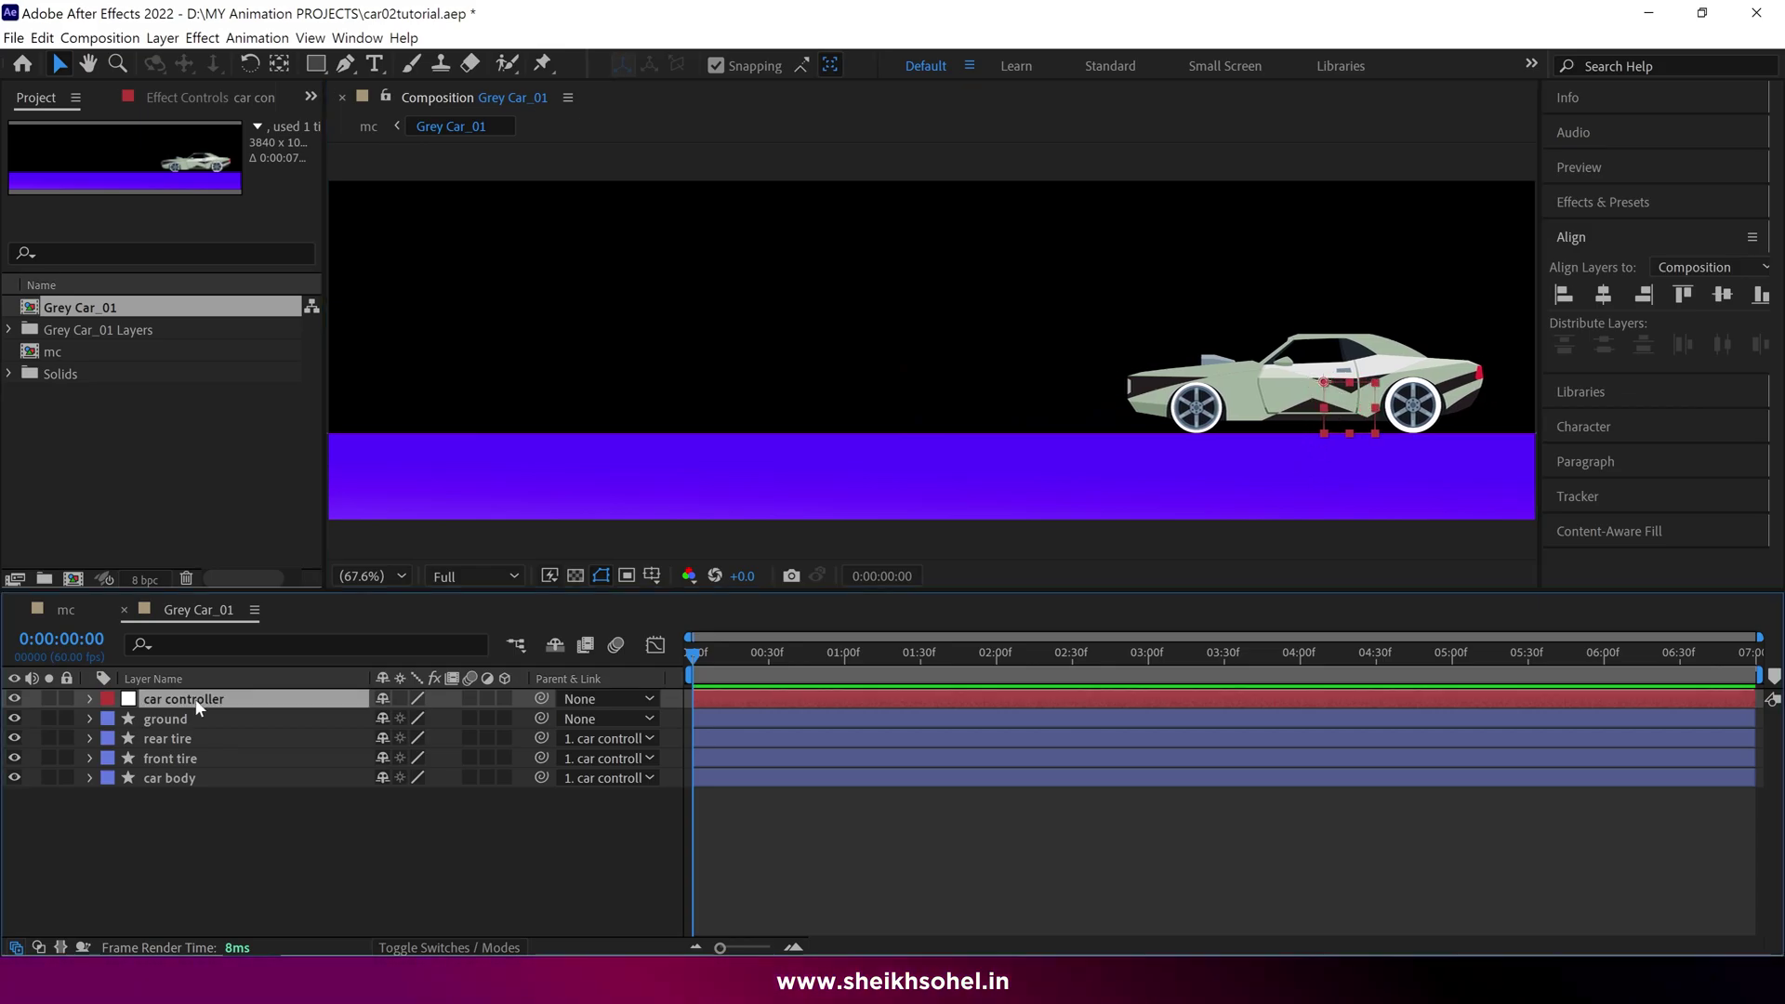
Keyframe controller Position from 3167.9,641.0 at 0:00 to 831.4,641.0 at 2:29, then preview
key(p)
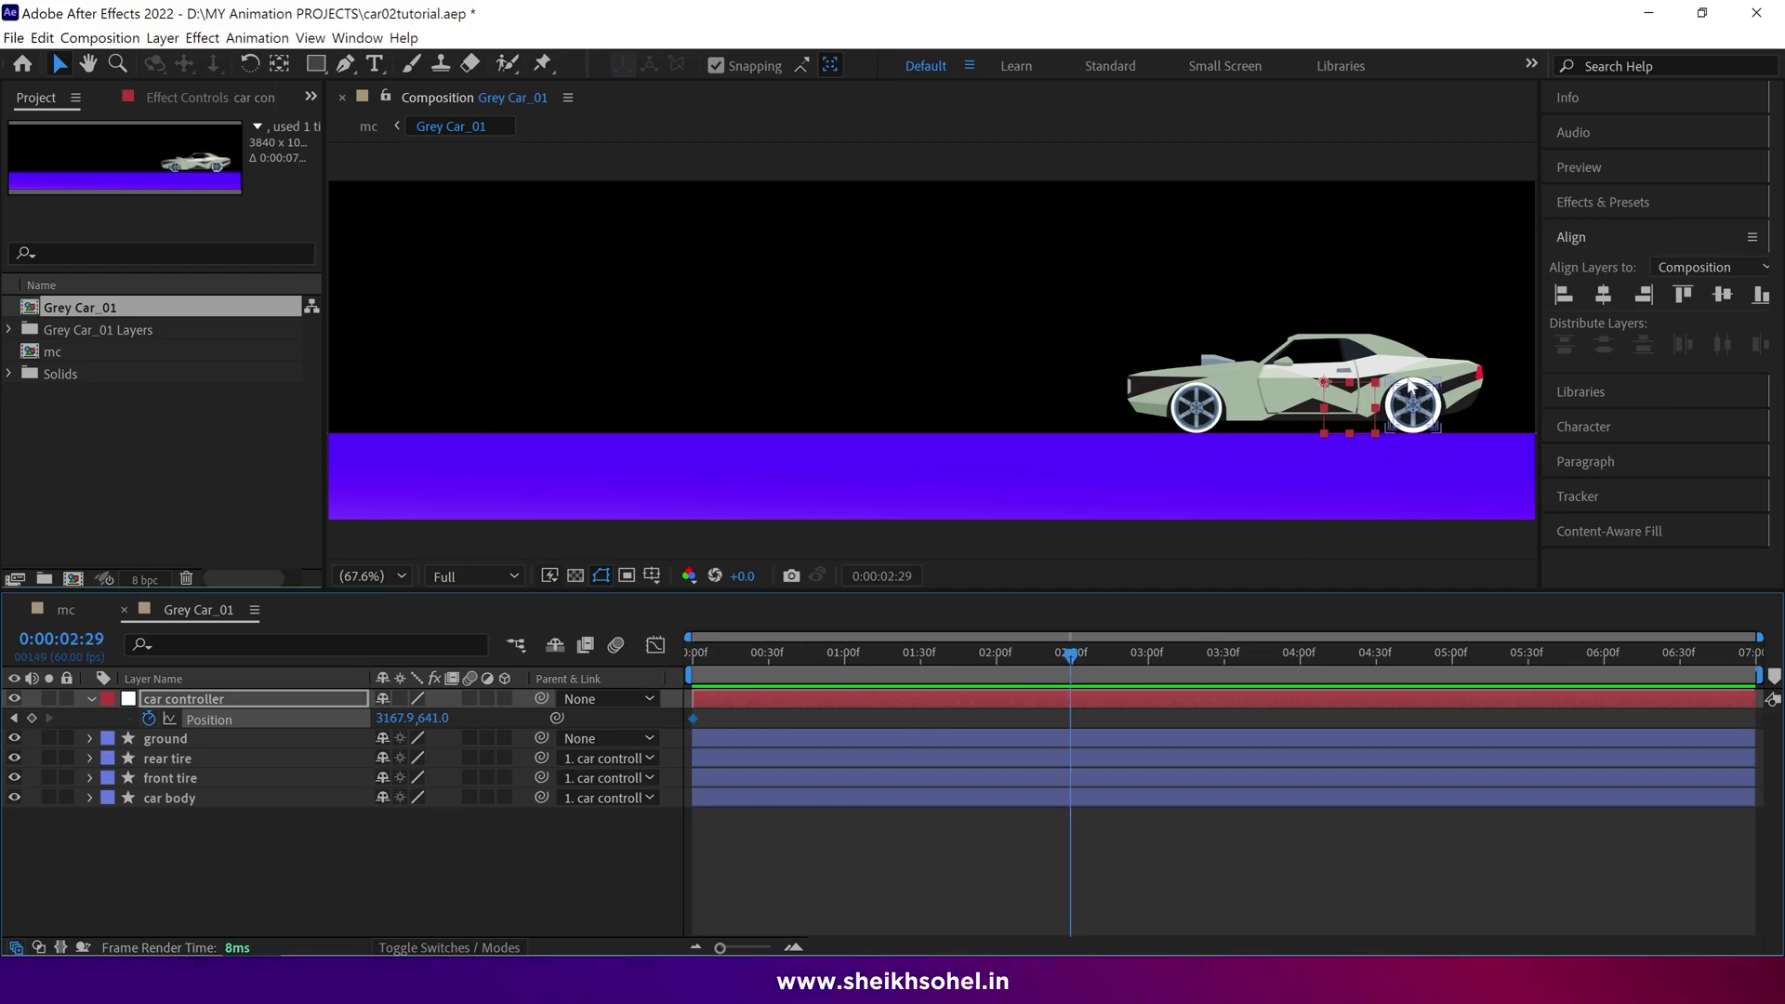
drag(1327, 391, 596, 426)
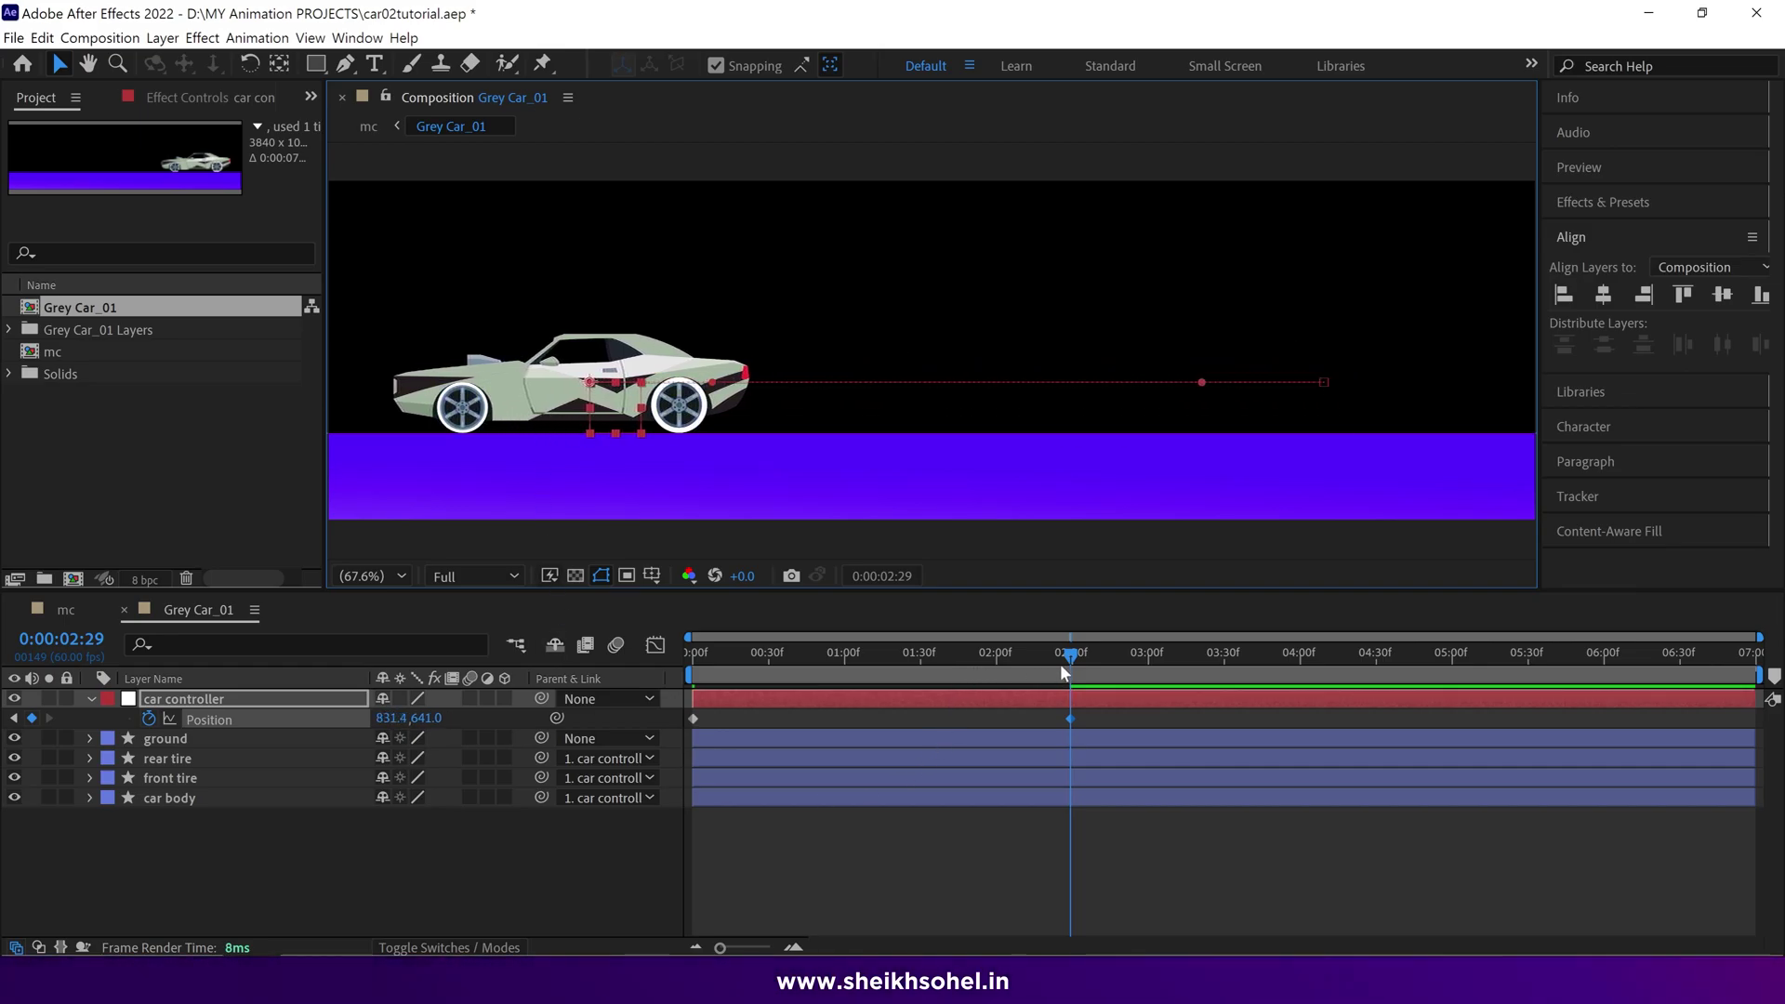
key(space)
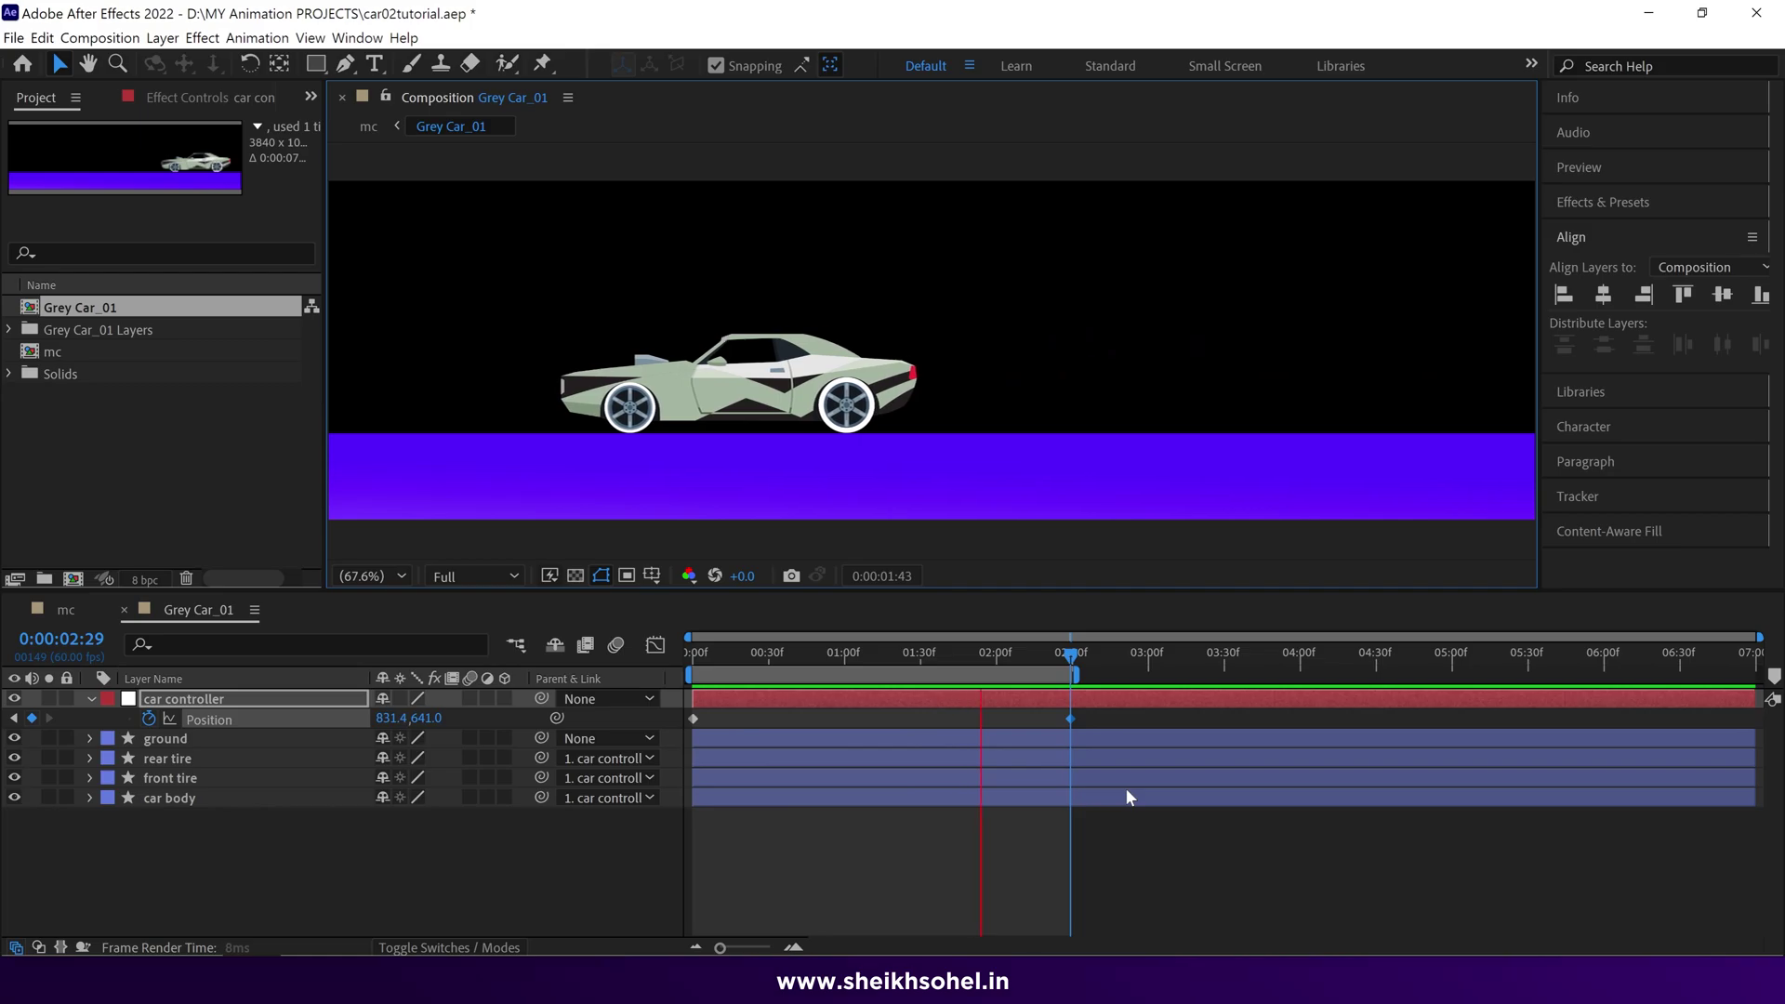
key(space)
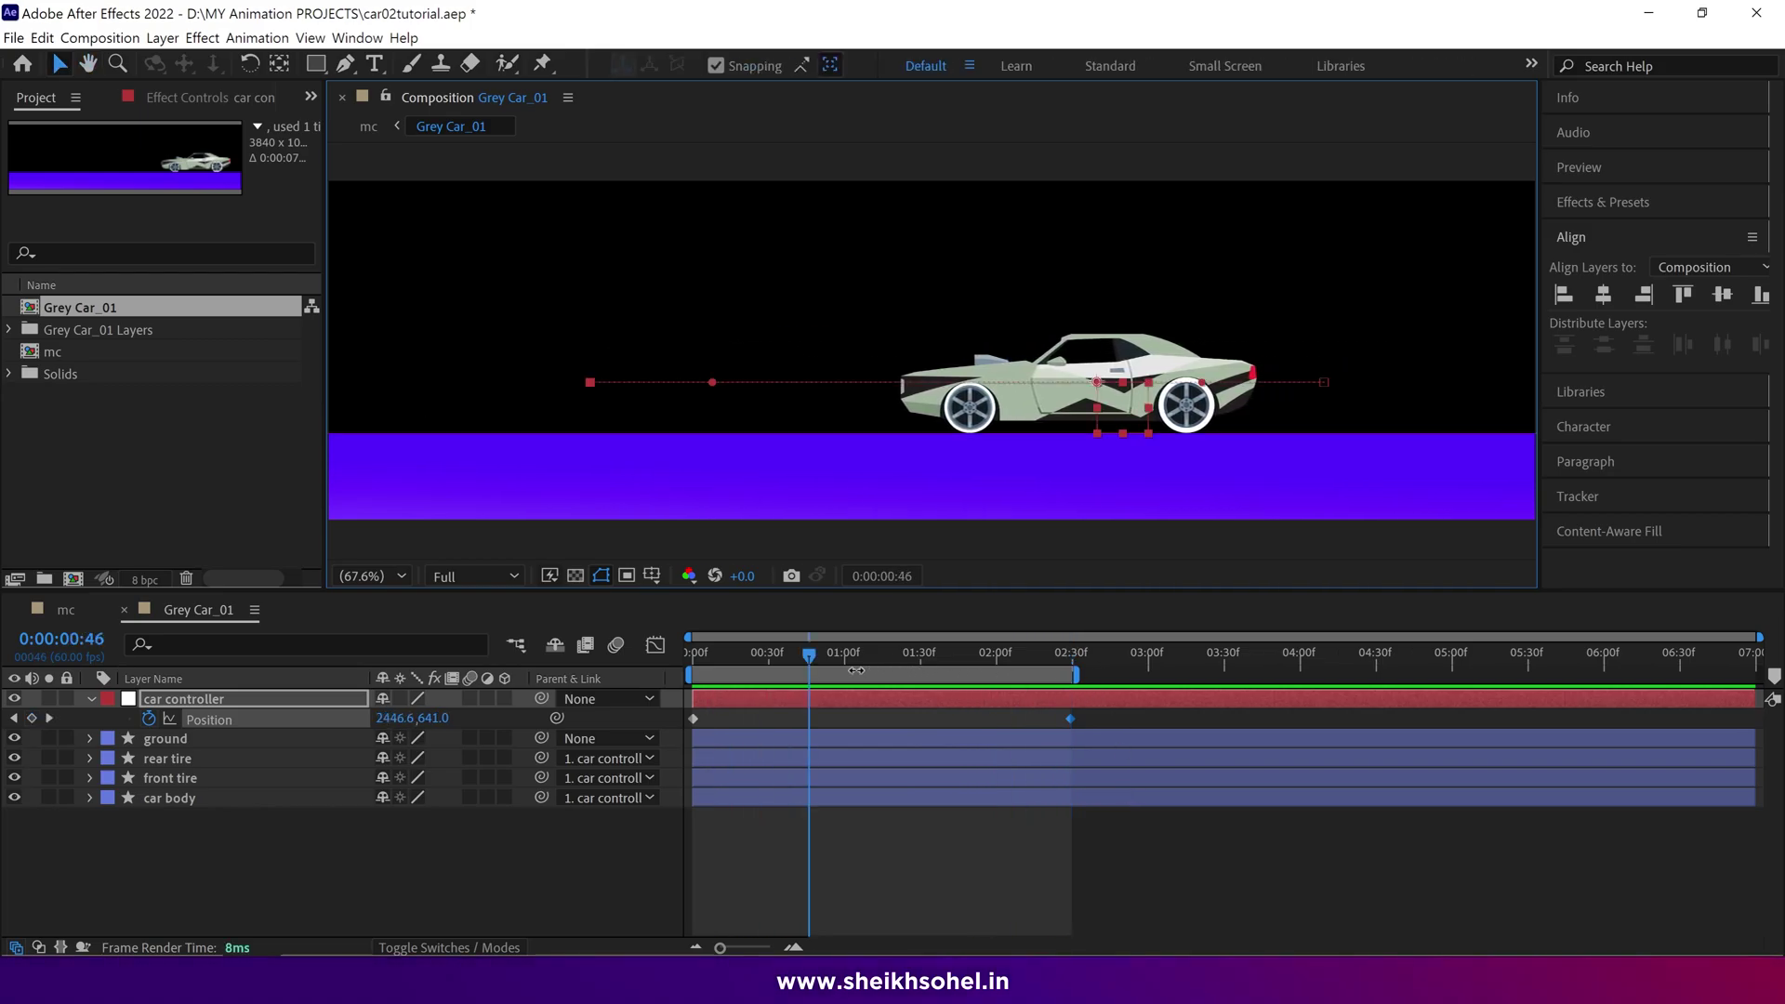
key(Home)
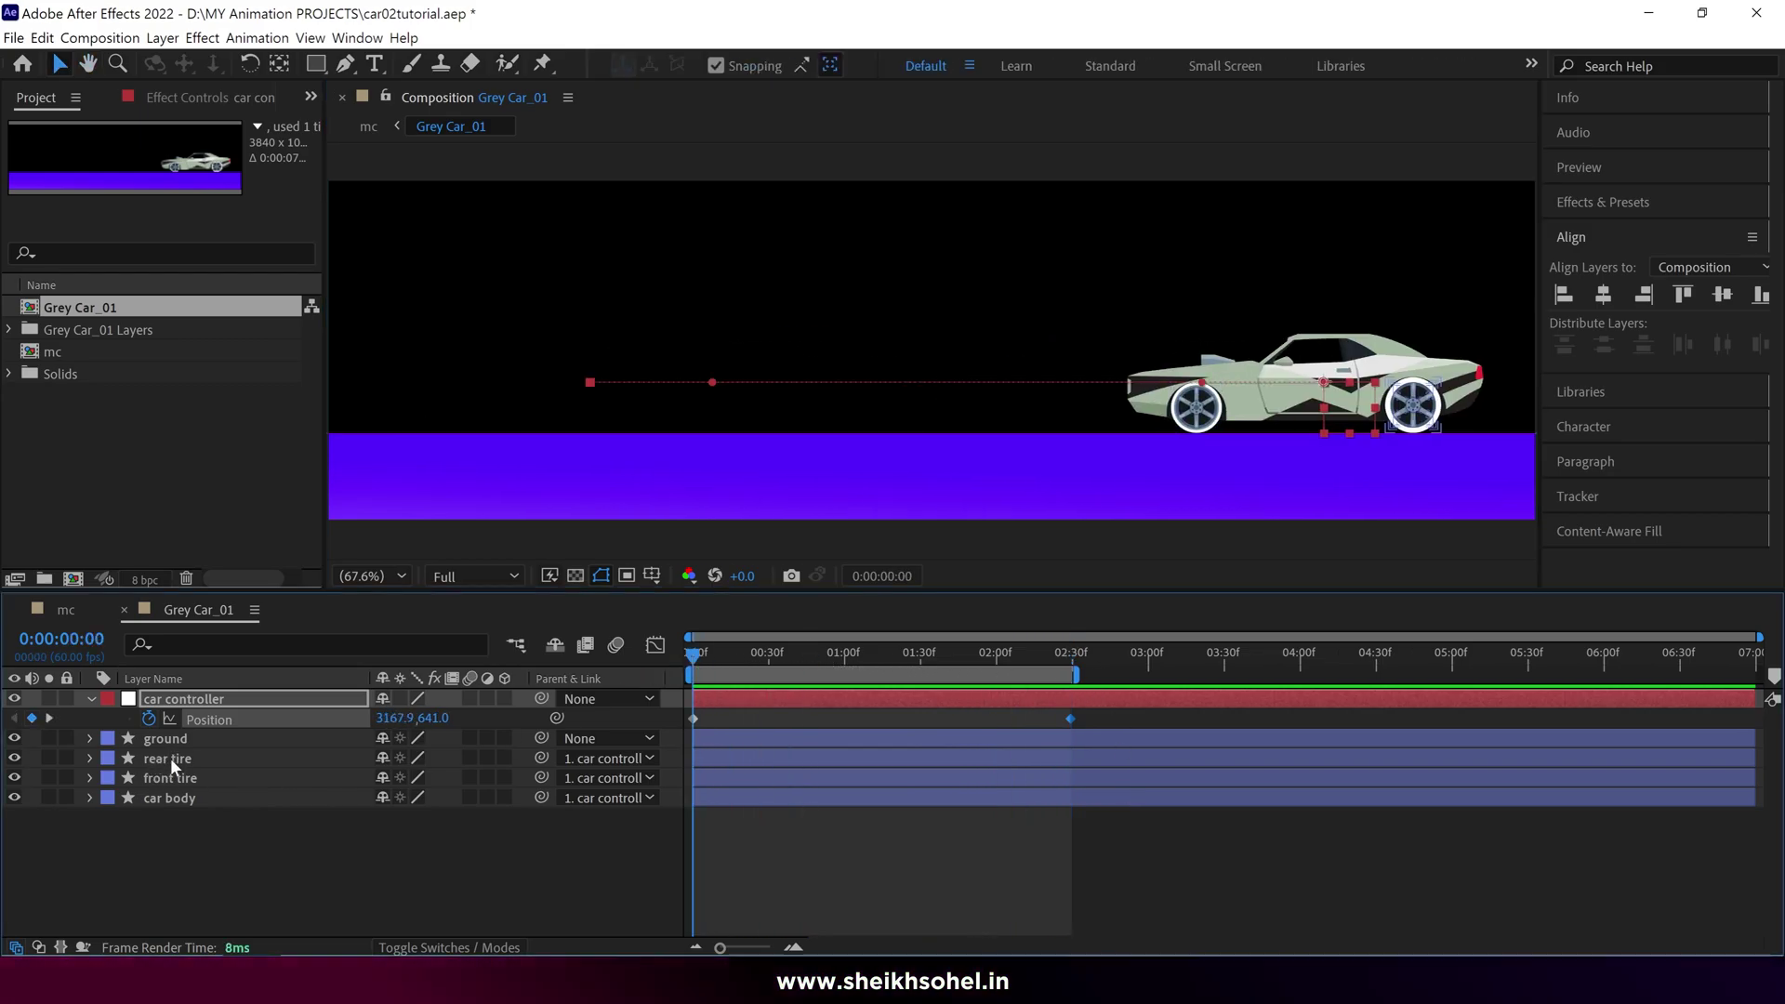
Give the rear tire's Rotation the expression thisComp.layer("car controller").transform.position[0]
click(170, 757)
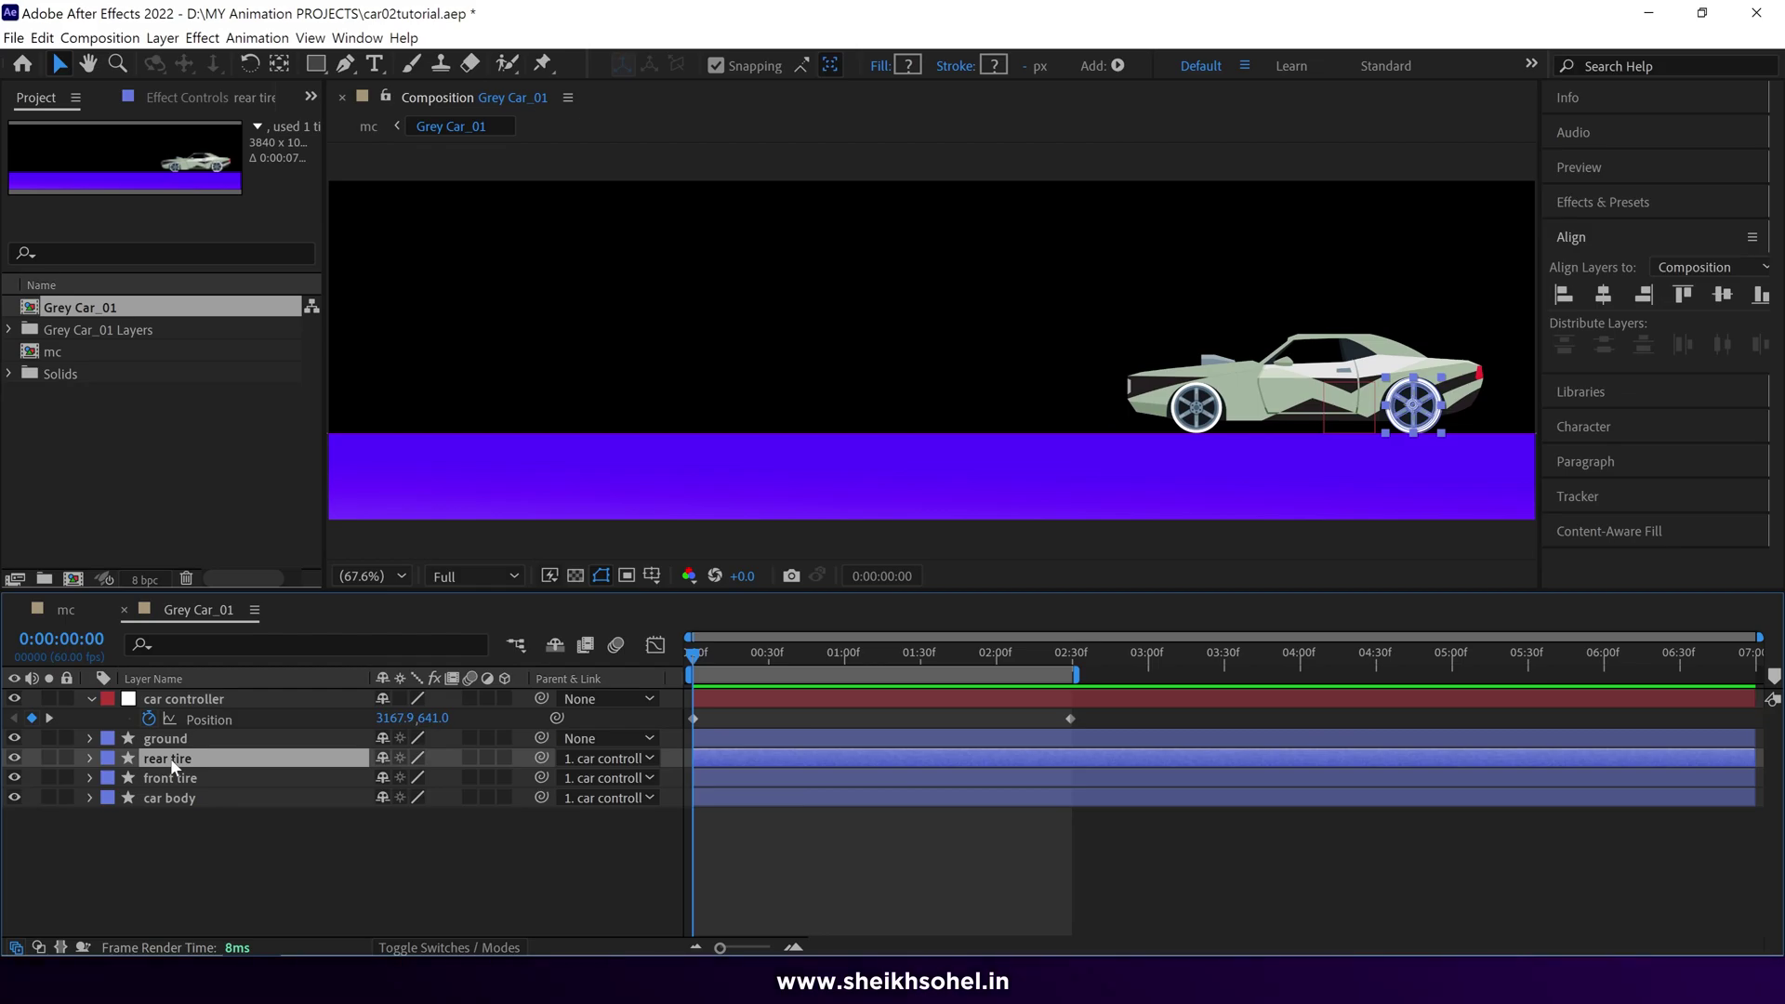
key(r)
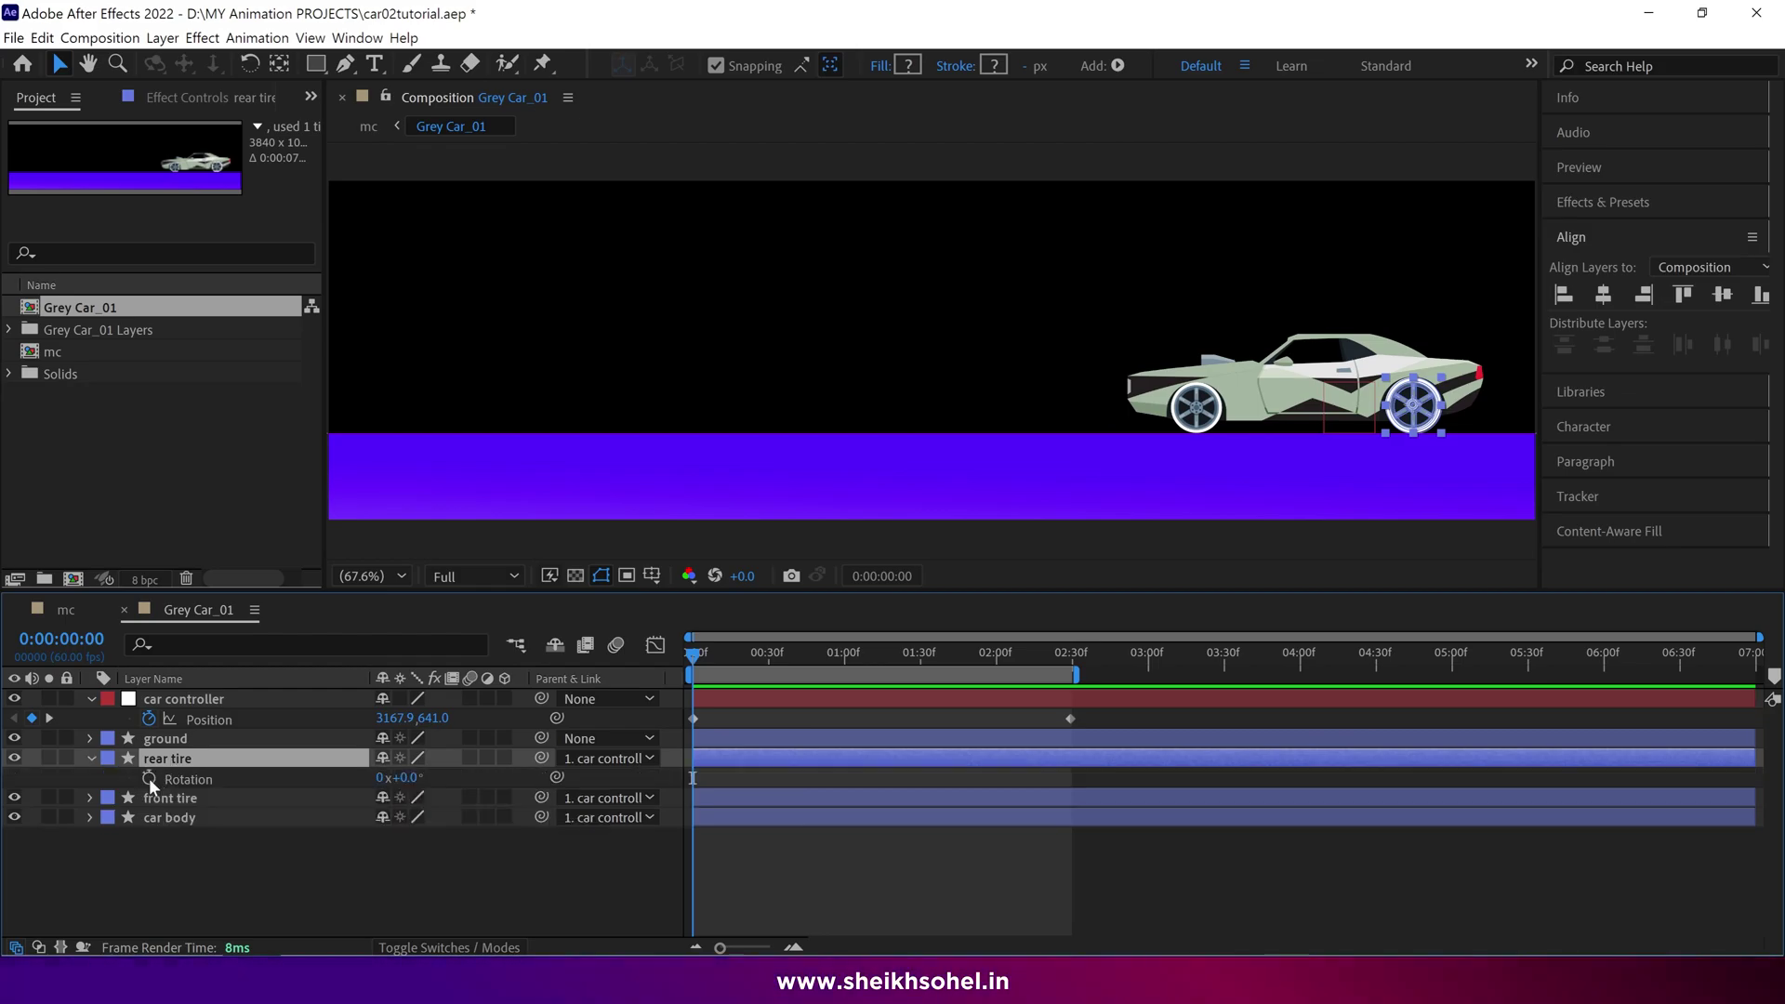
alt+click(149, 778)
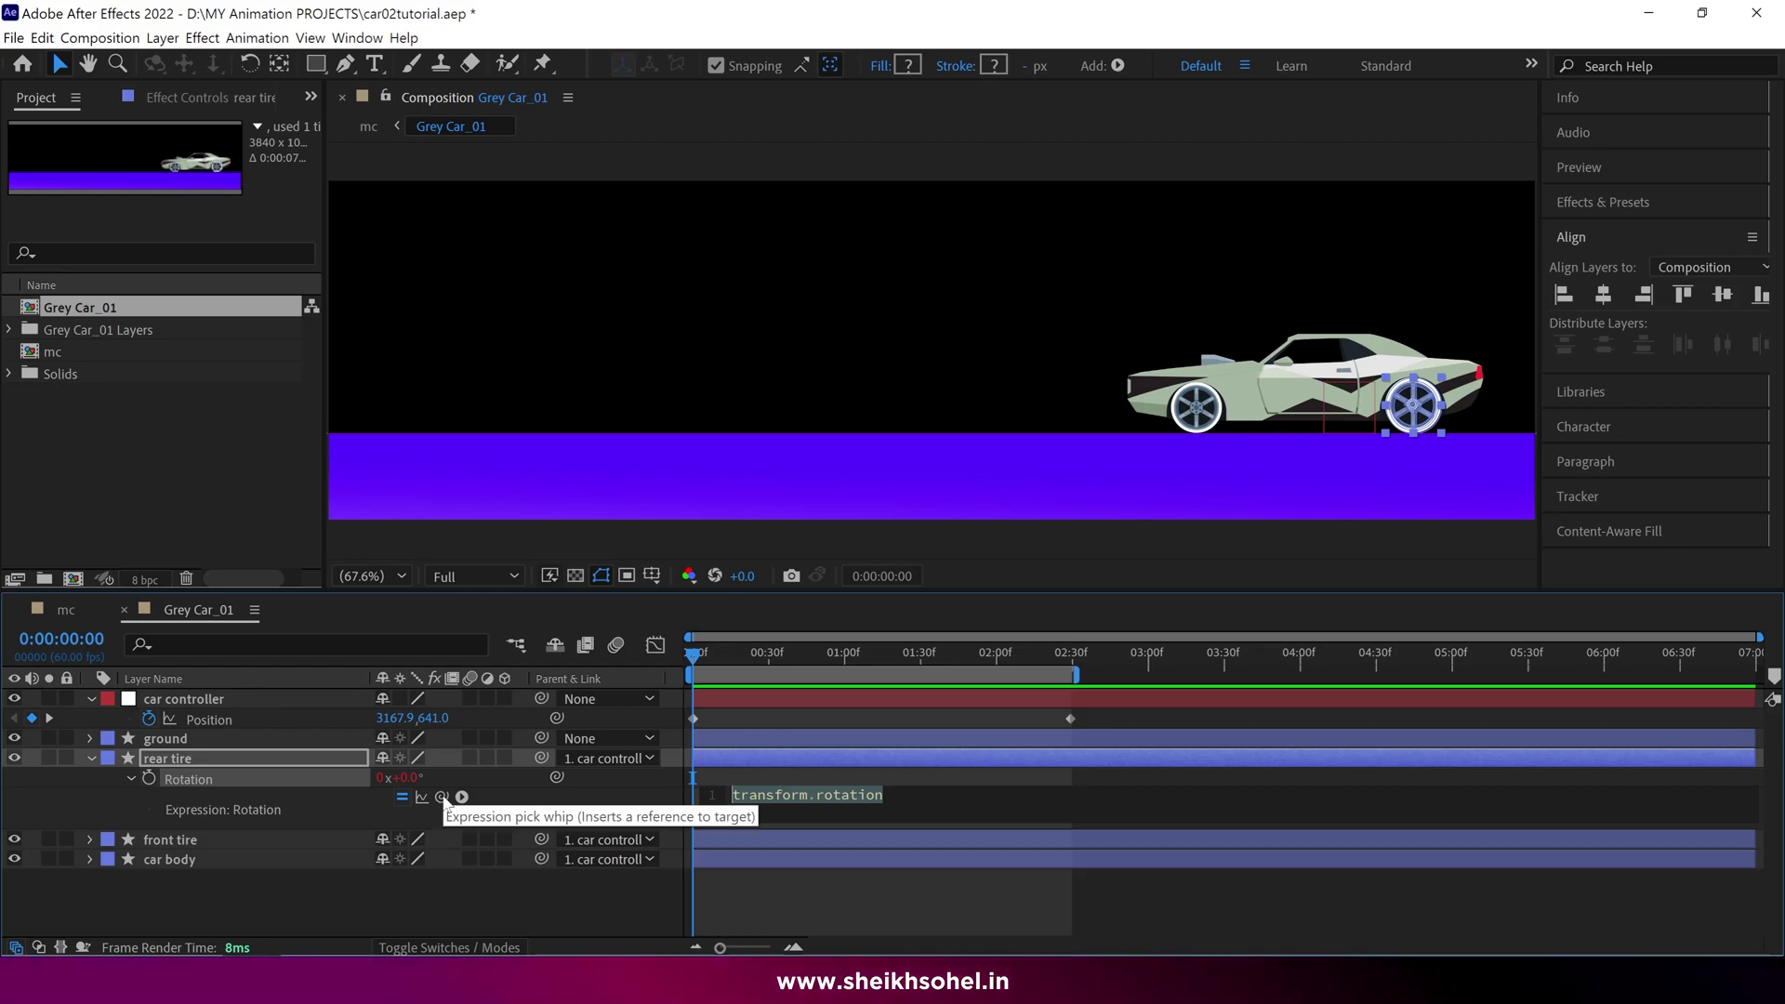
drag(441, 797, 223, 722)
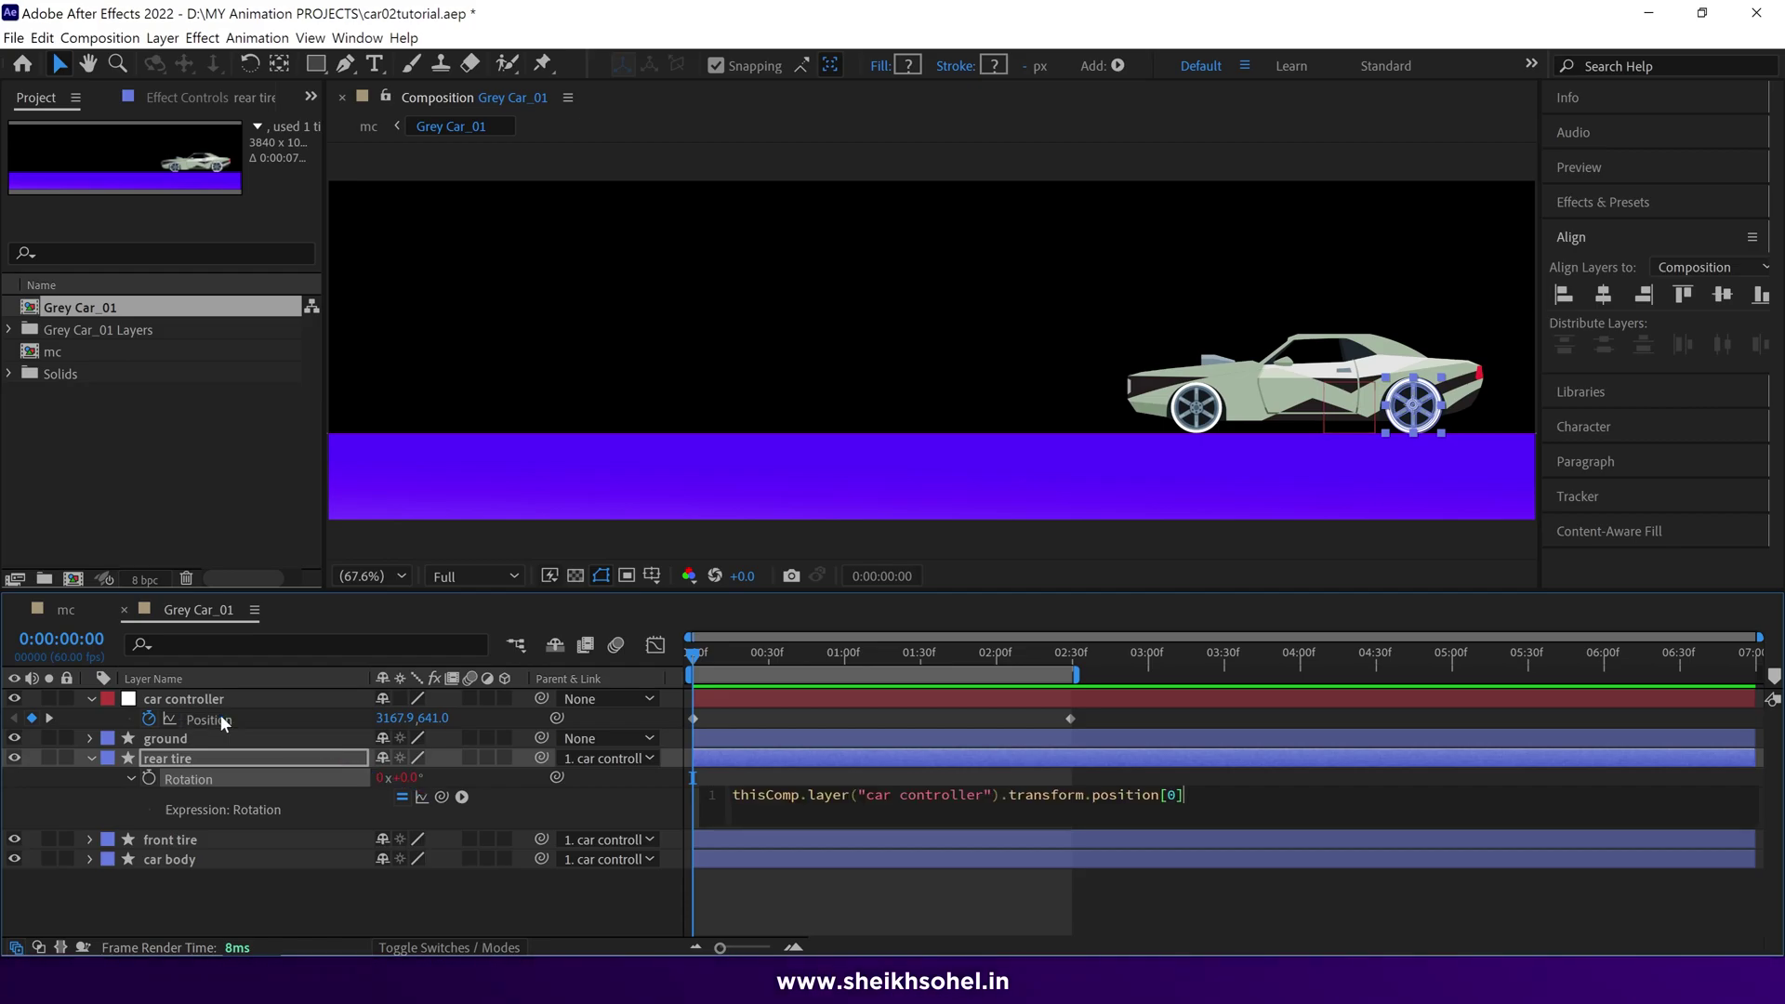
click(833, 764)
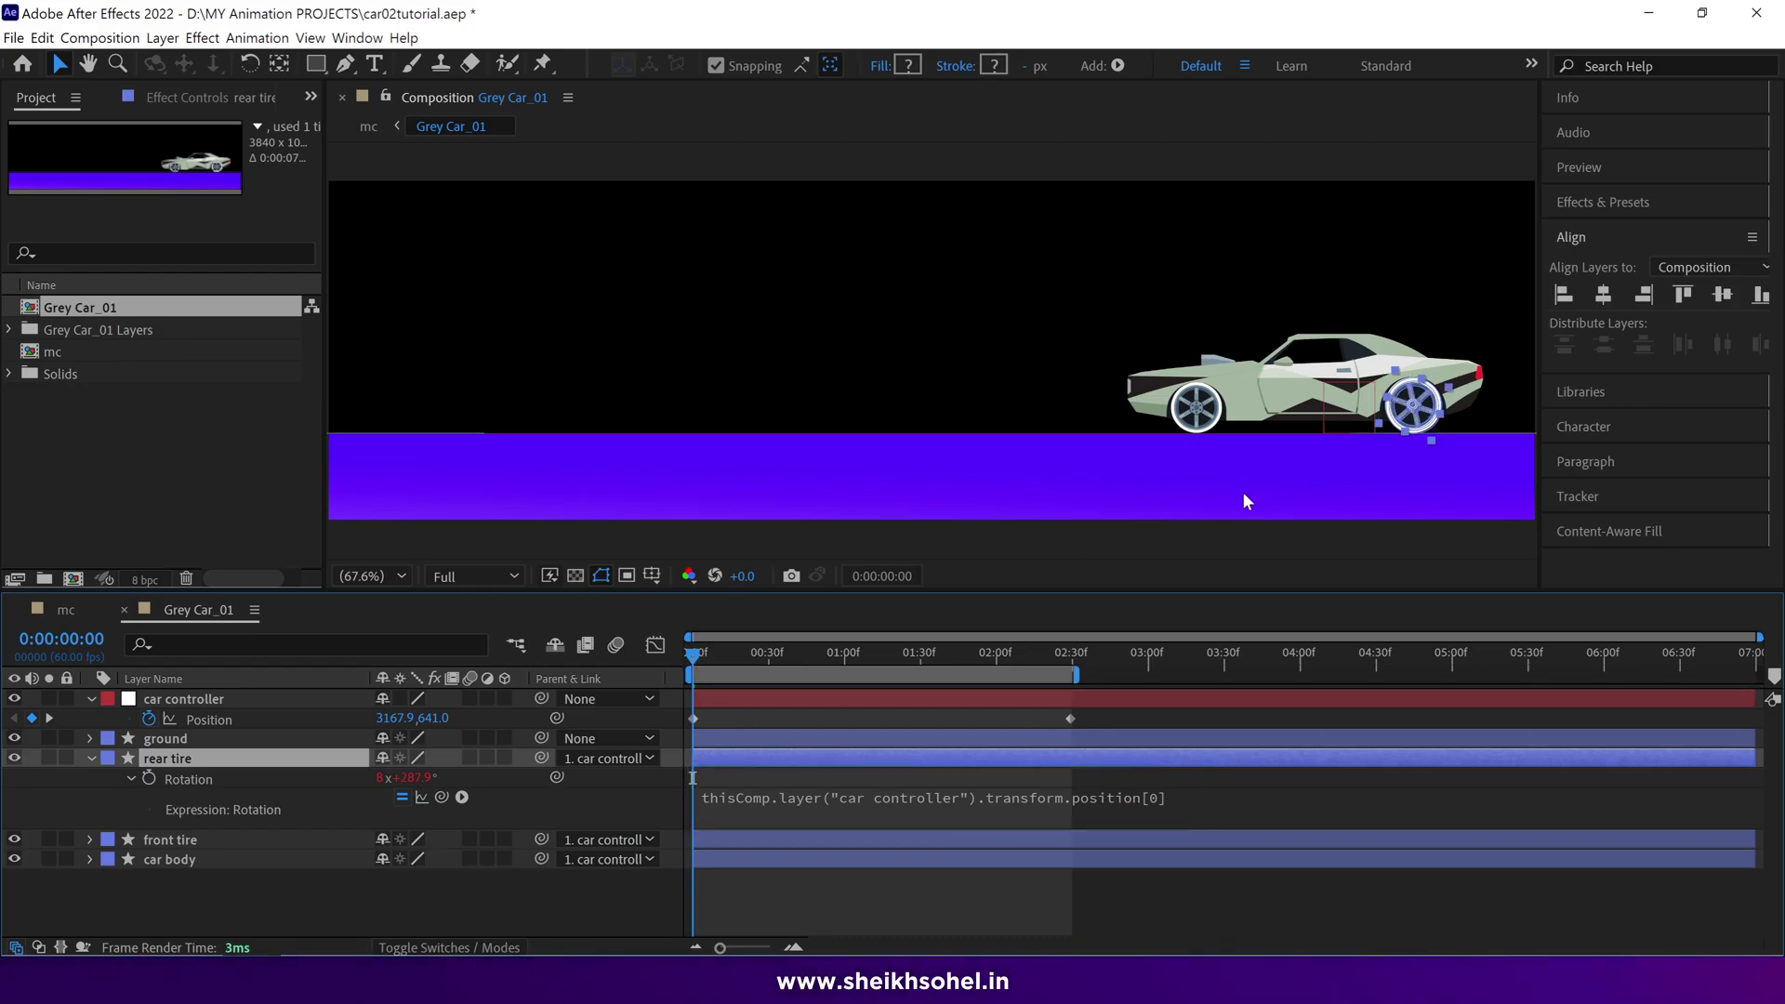
Preview the drive and scrub back to check the rear tire spinning
key(space)
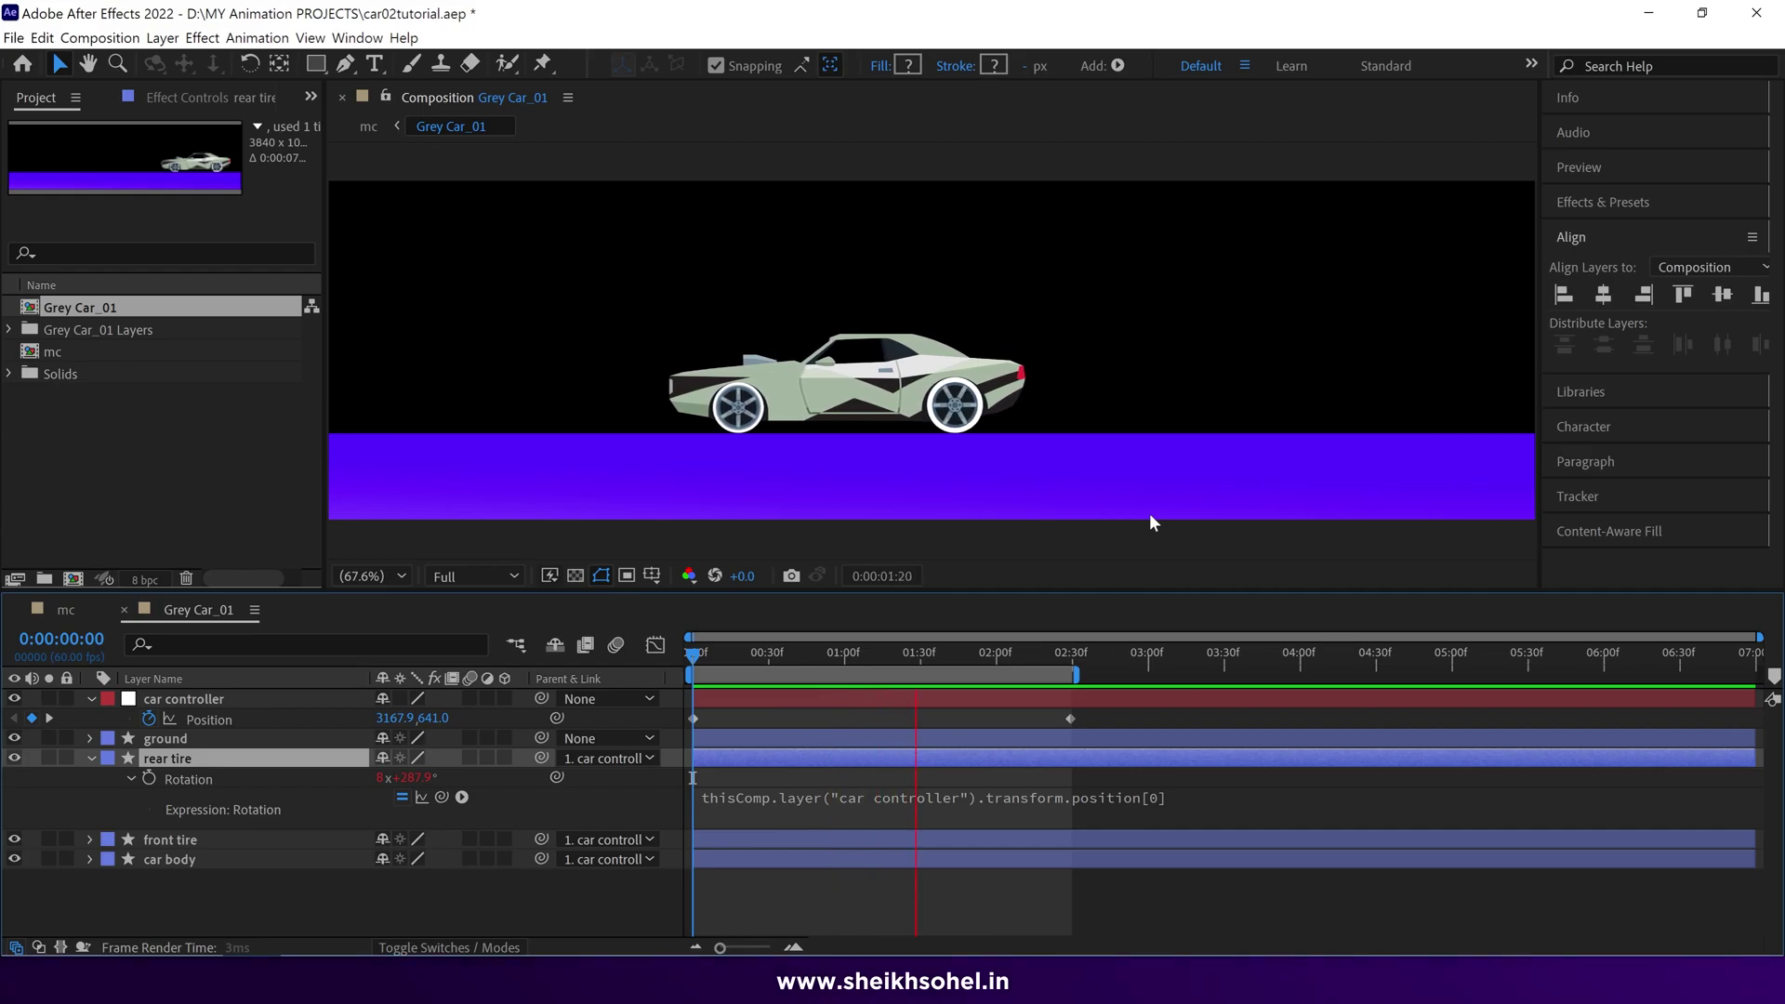
click(1004, 653)
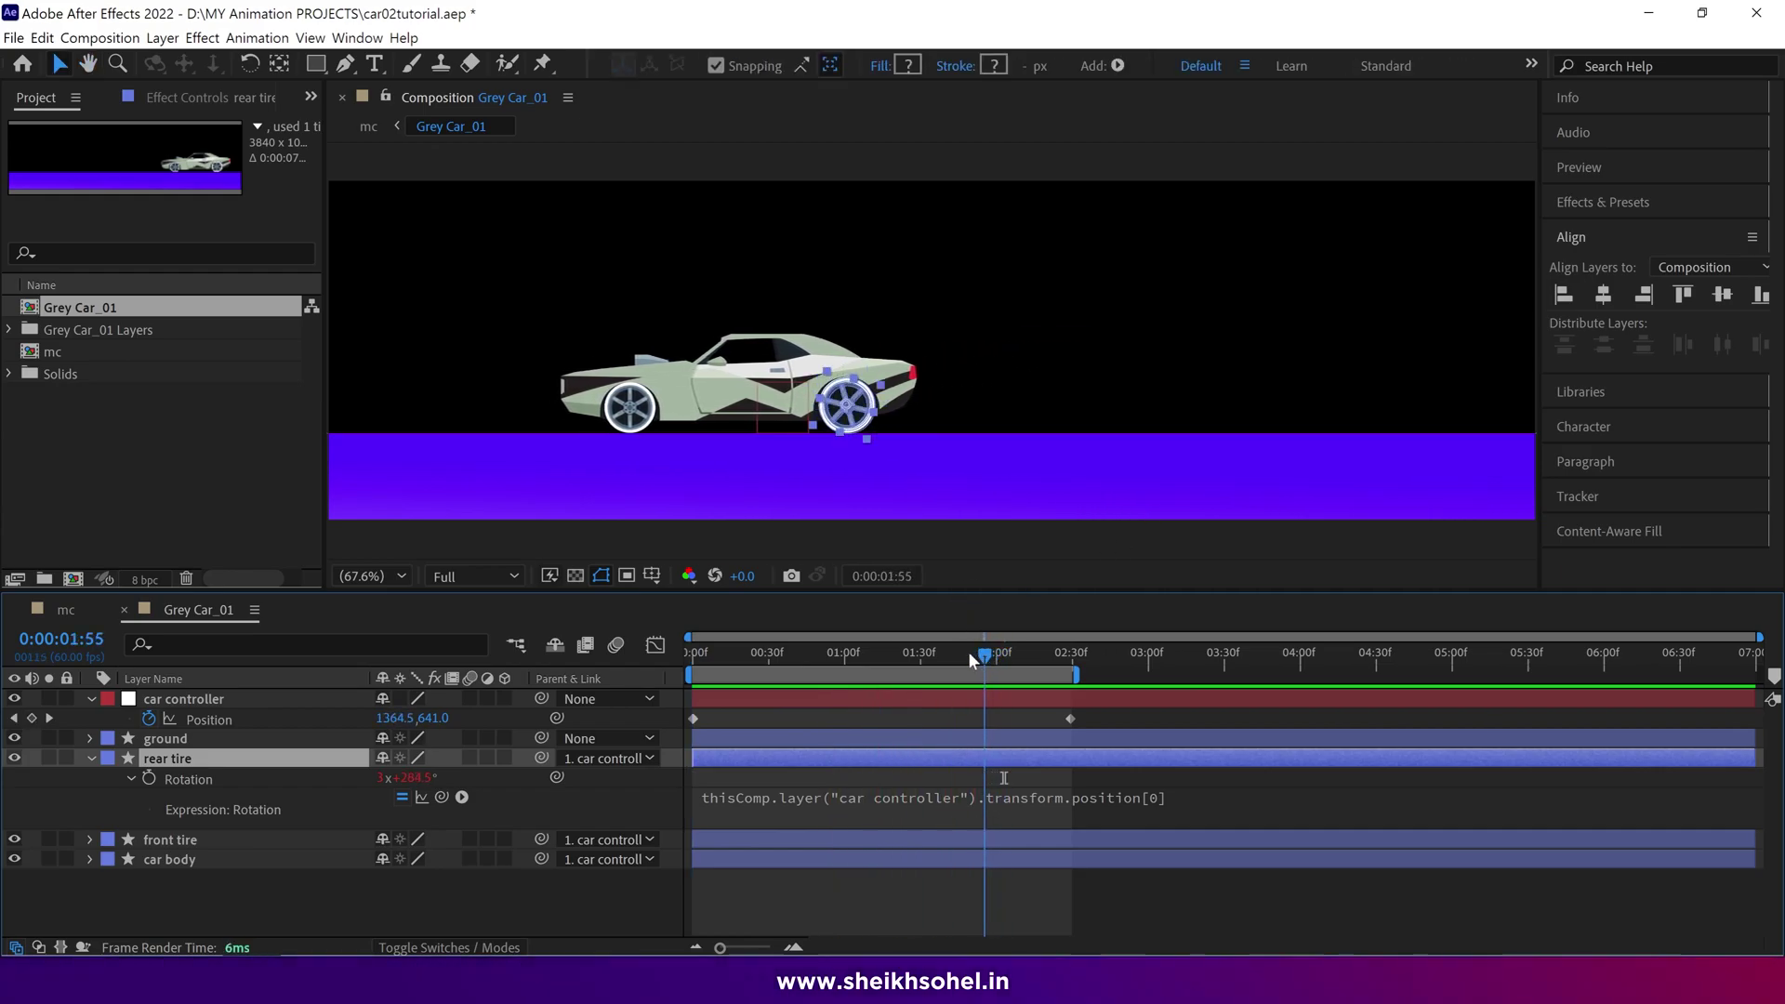
drag(967, 651, 799, 655)
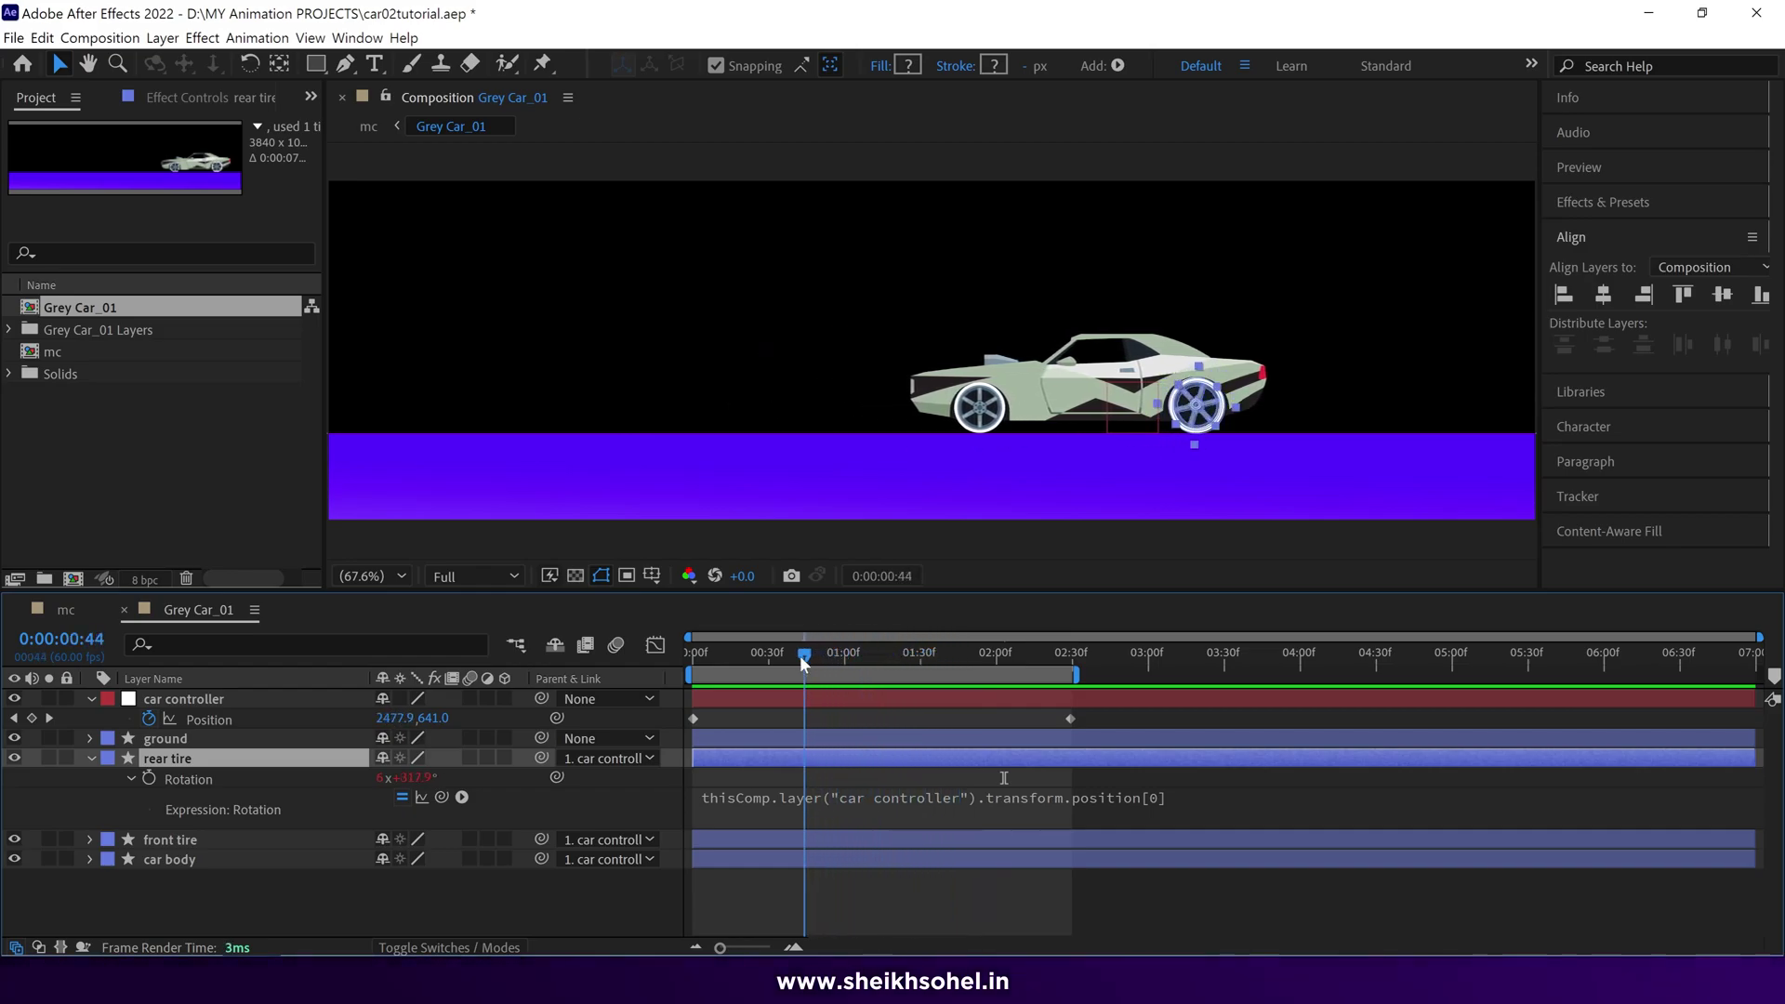
Link the front tire's Rotation to the controller's X position, then select both Position keyframes
click(170, 839)
key(r)
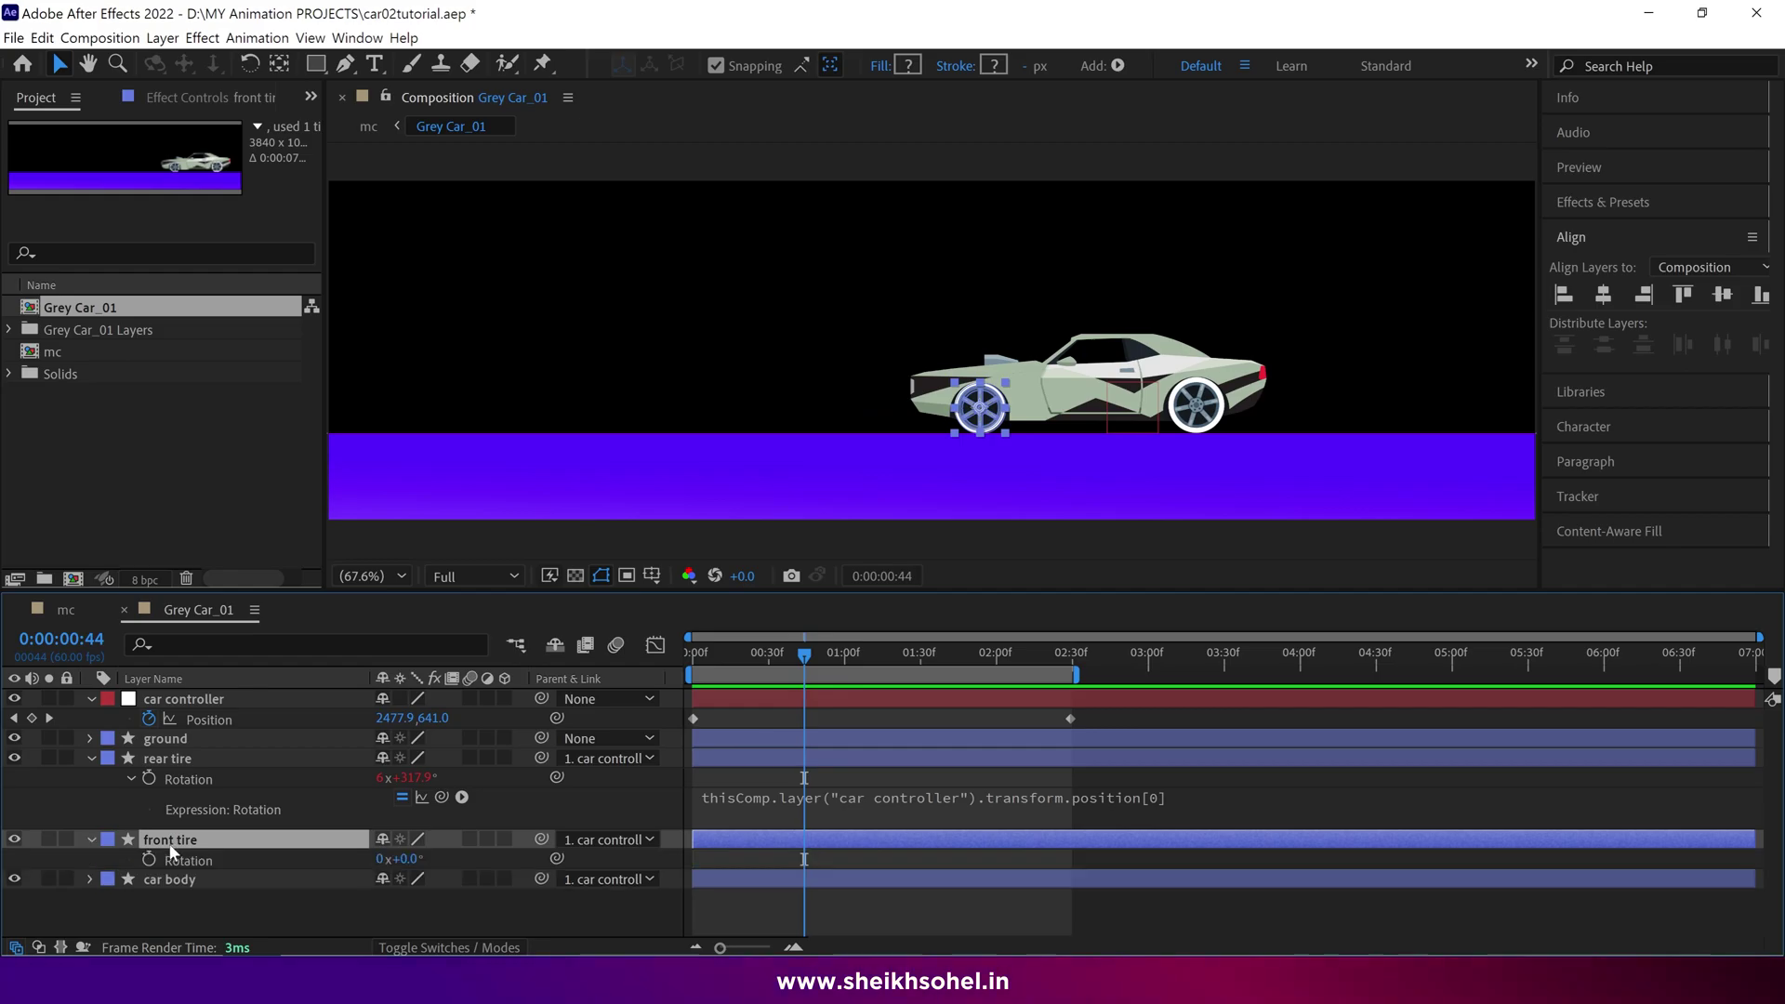
alt+click(149, 858)
drag(442, 877, 227, 713)
click(814, 842)
drag(766, 652, 817, 666)
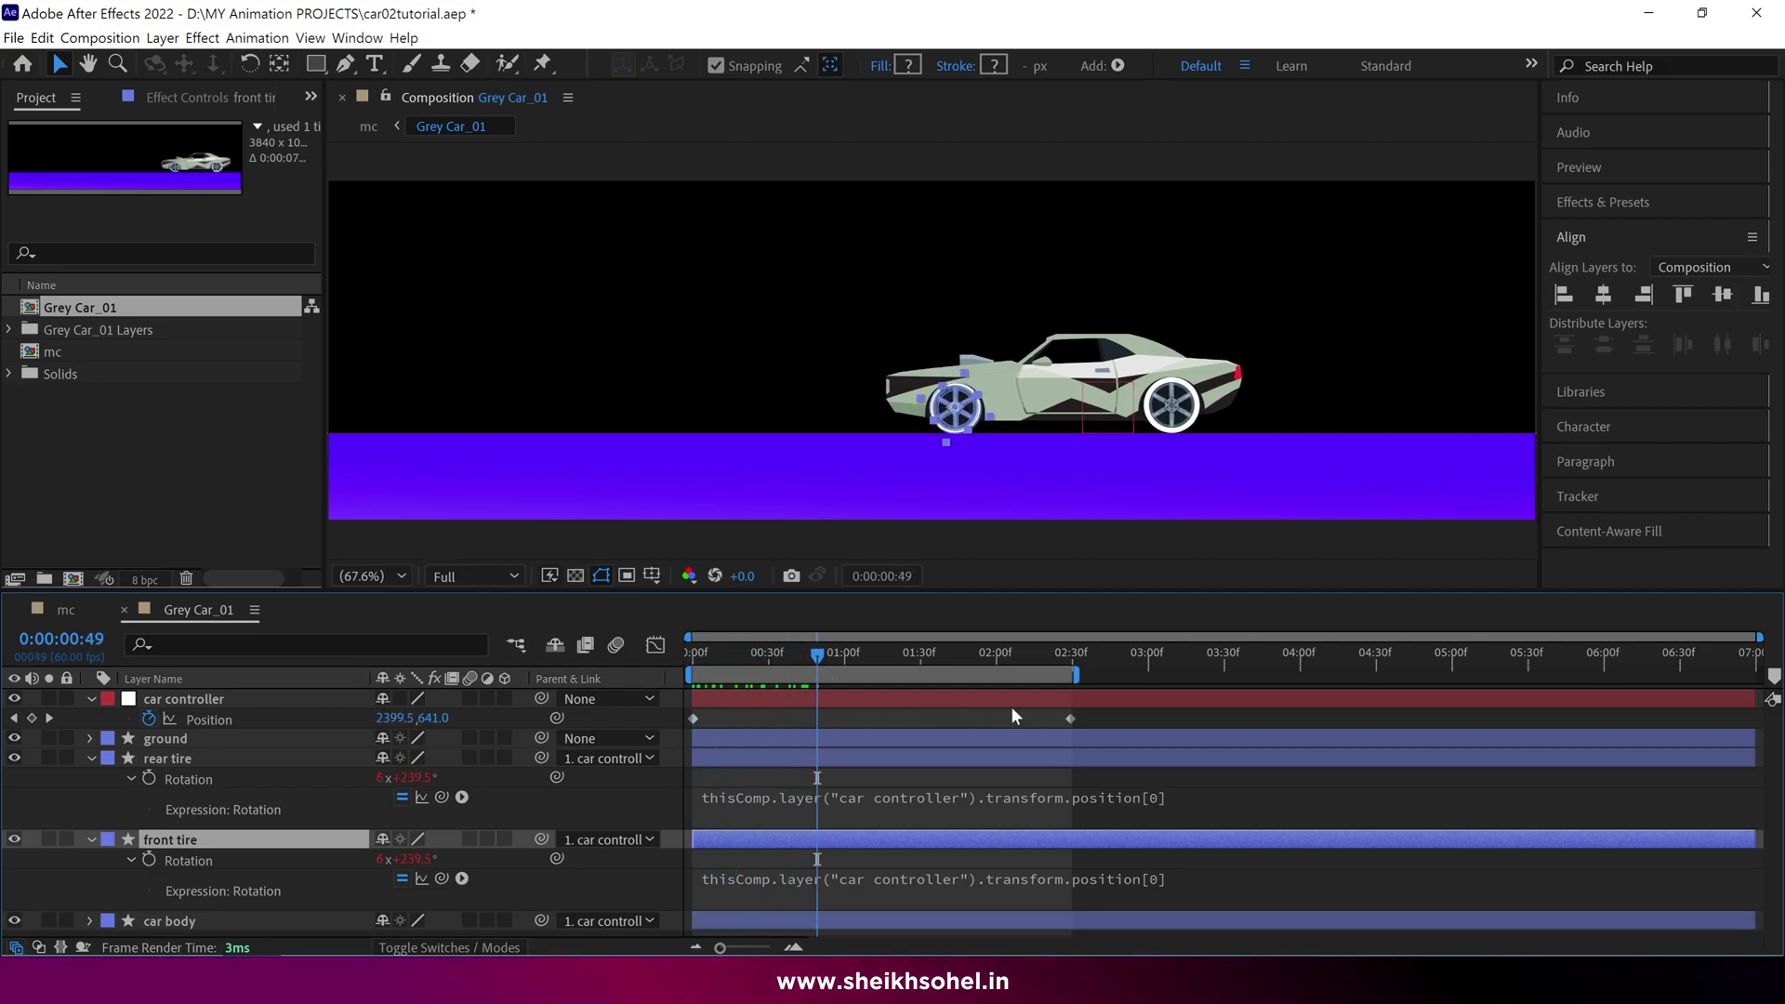
drag(1090, 710, 677, 724)
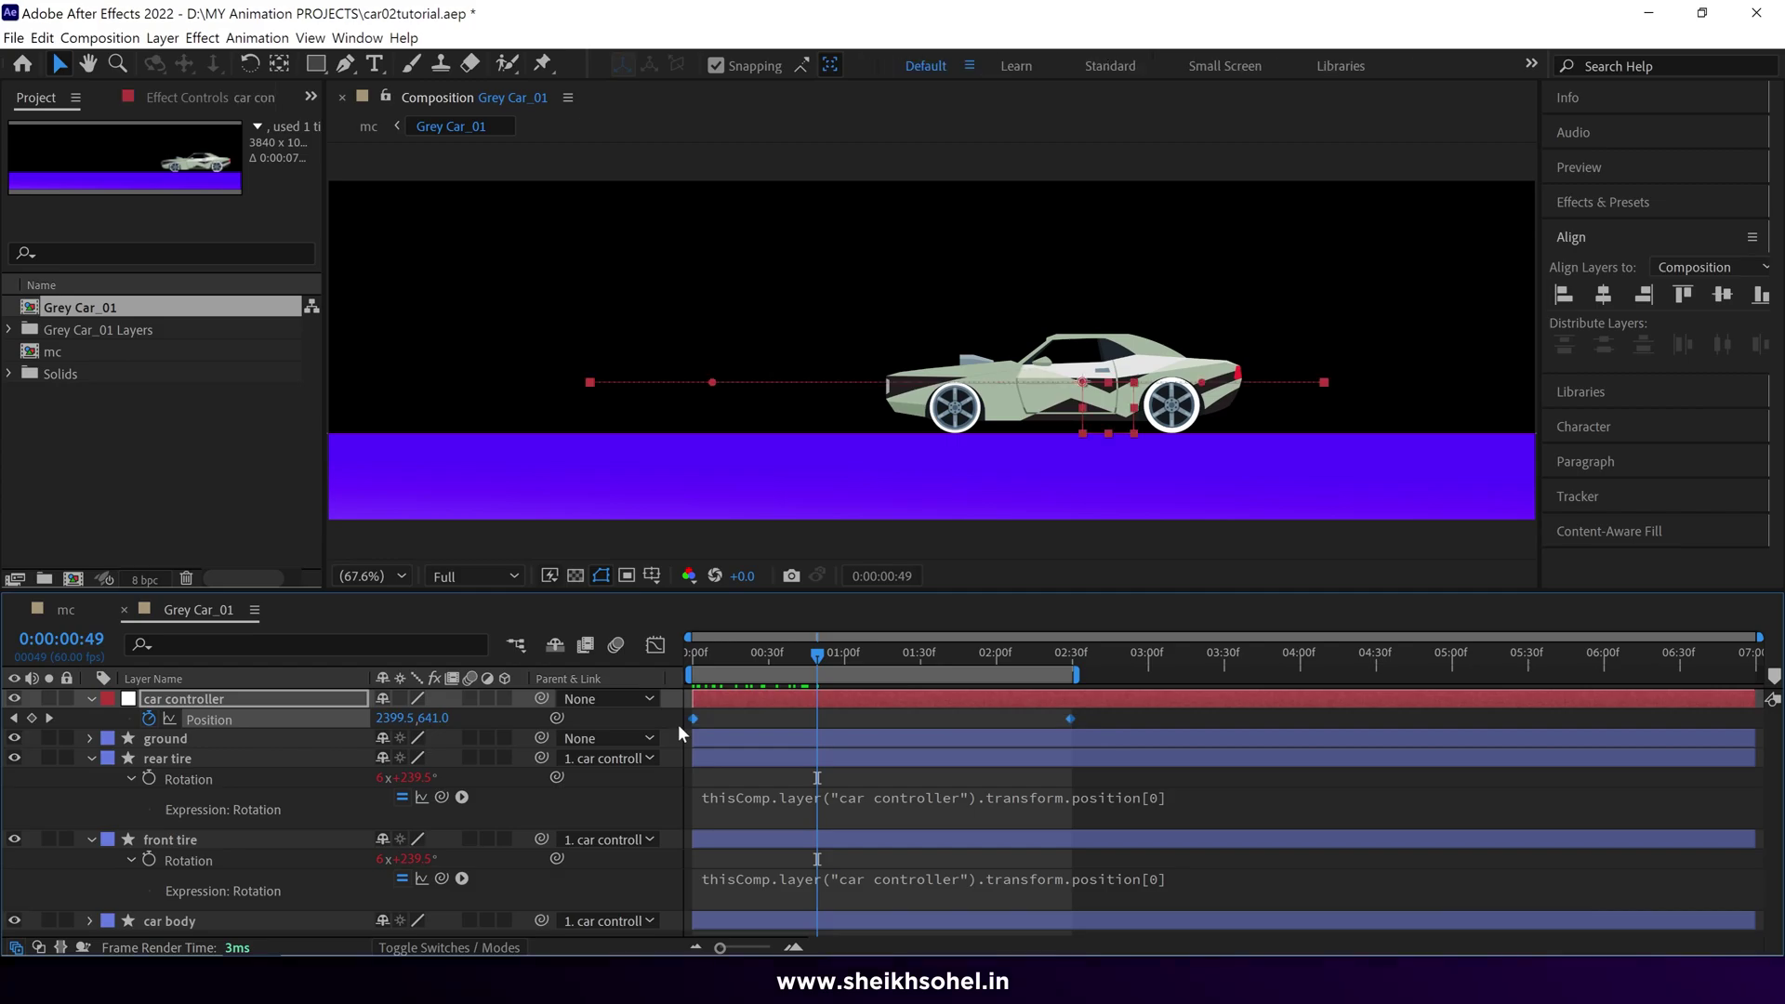
Apply Easy Ease to the Position keyframes and view their speed graph in the Graph Editor
key(F9)
click(655, 644)
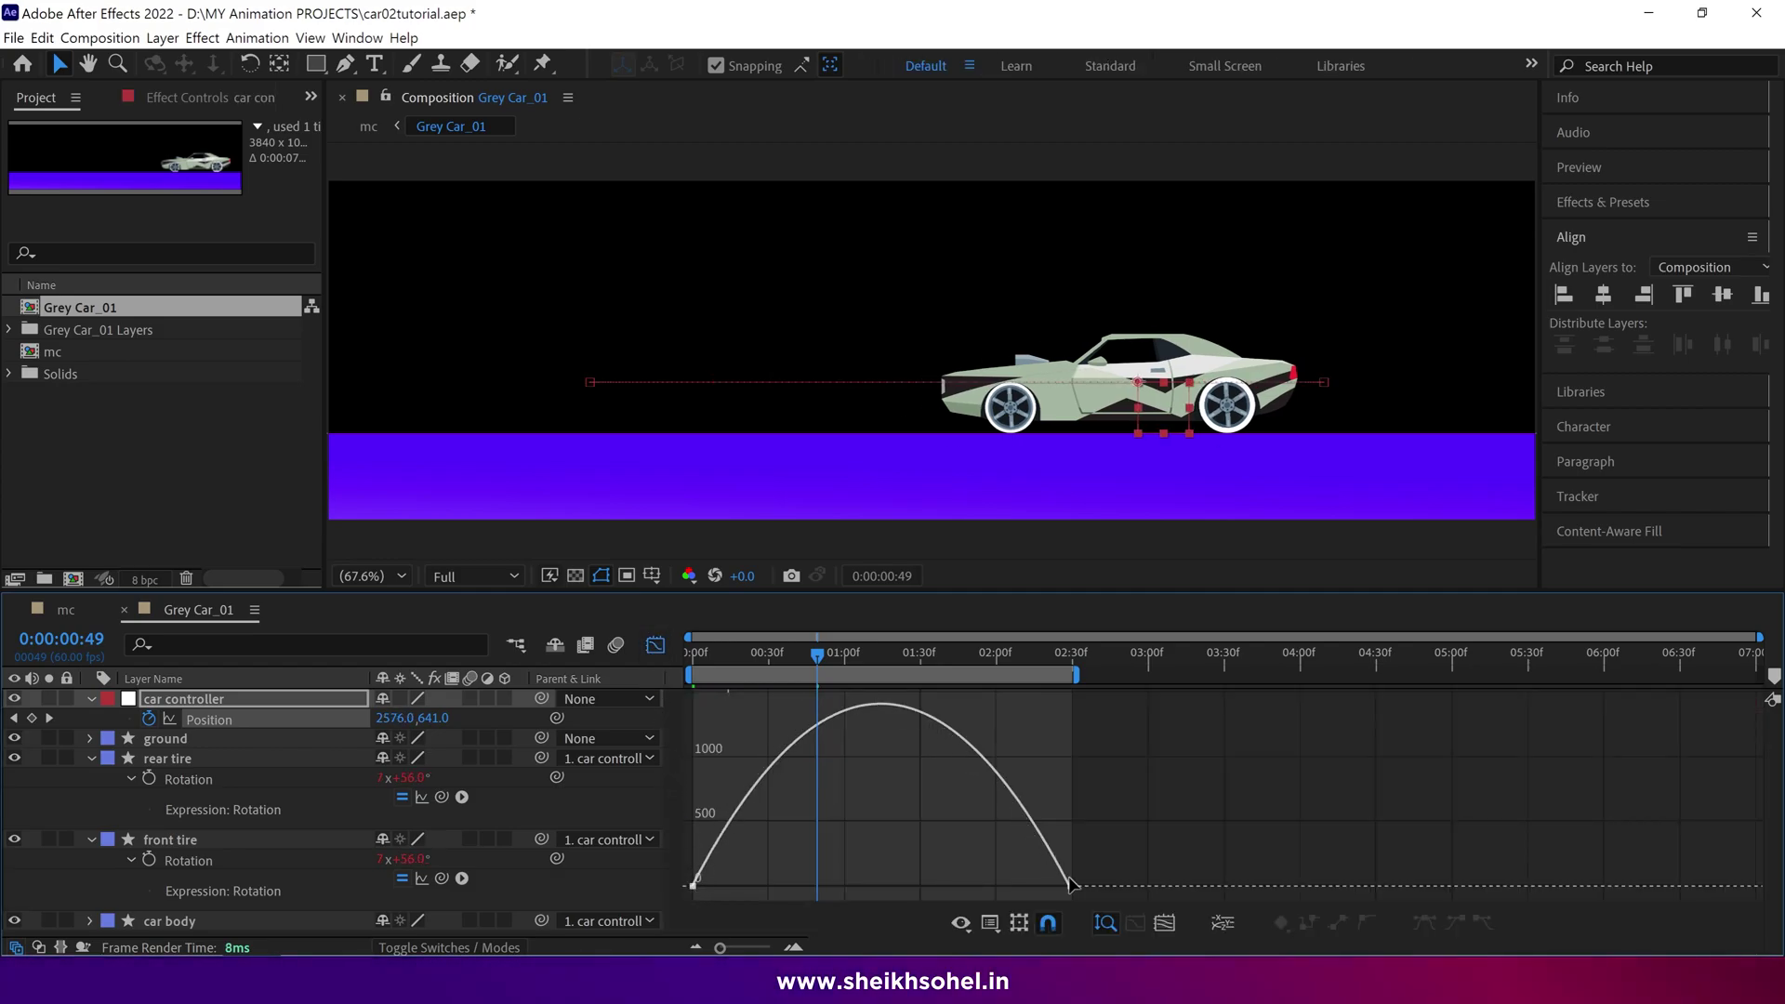
key(space)
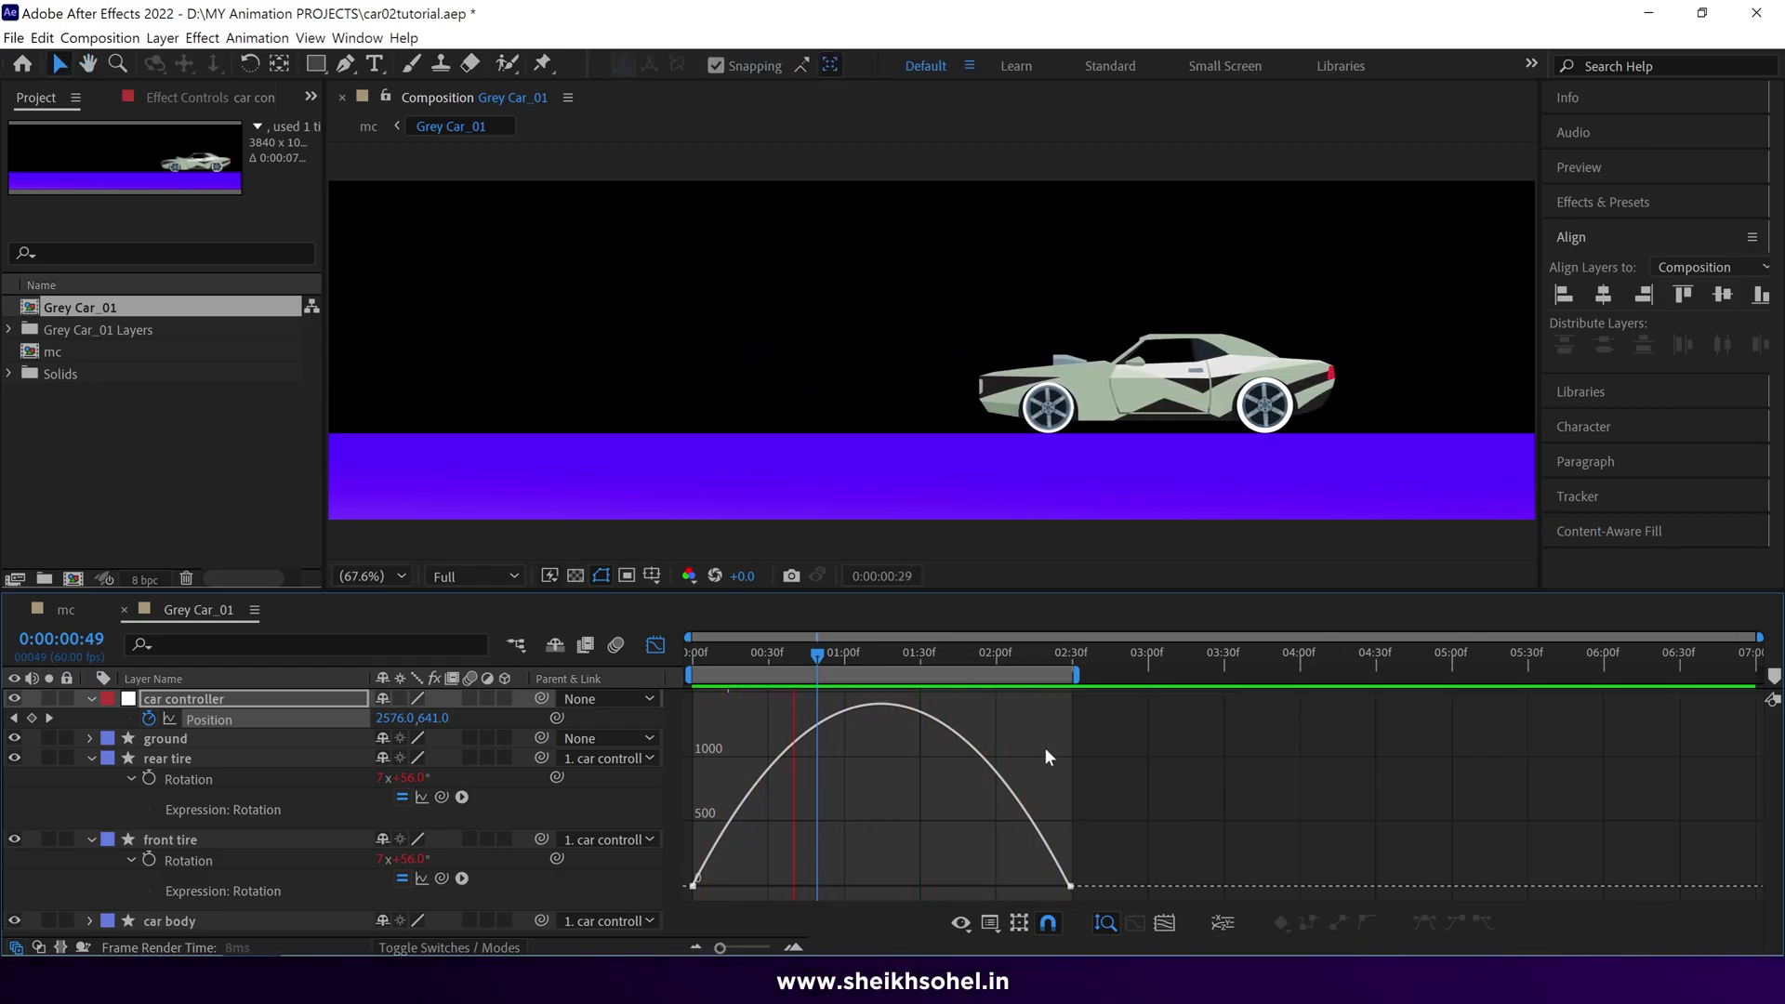
key(space)
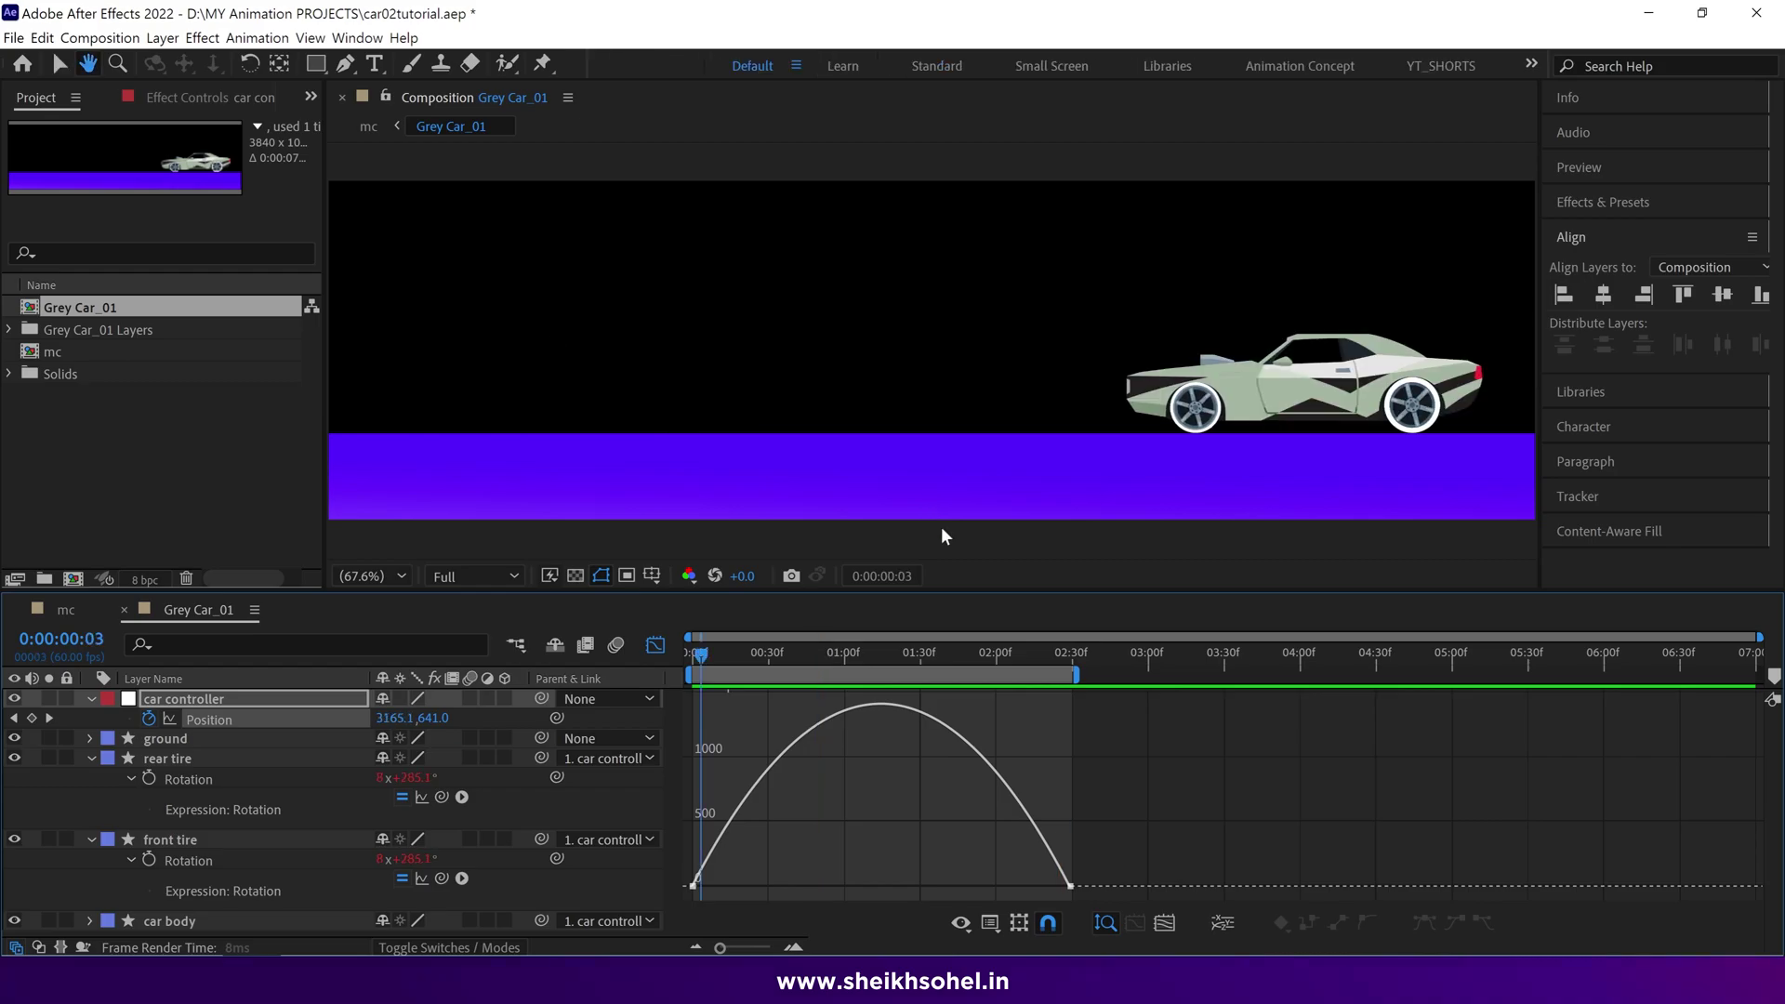
key(comma)
drag(1086, 872, 786, 888)
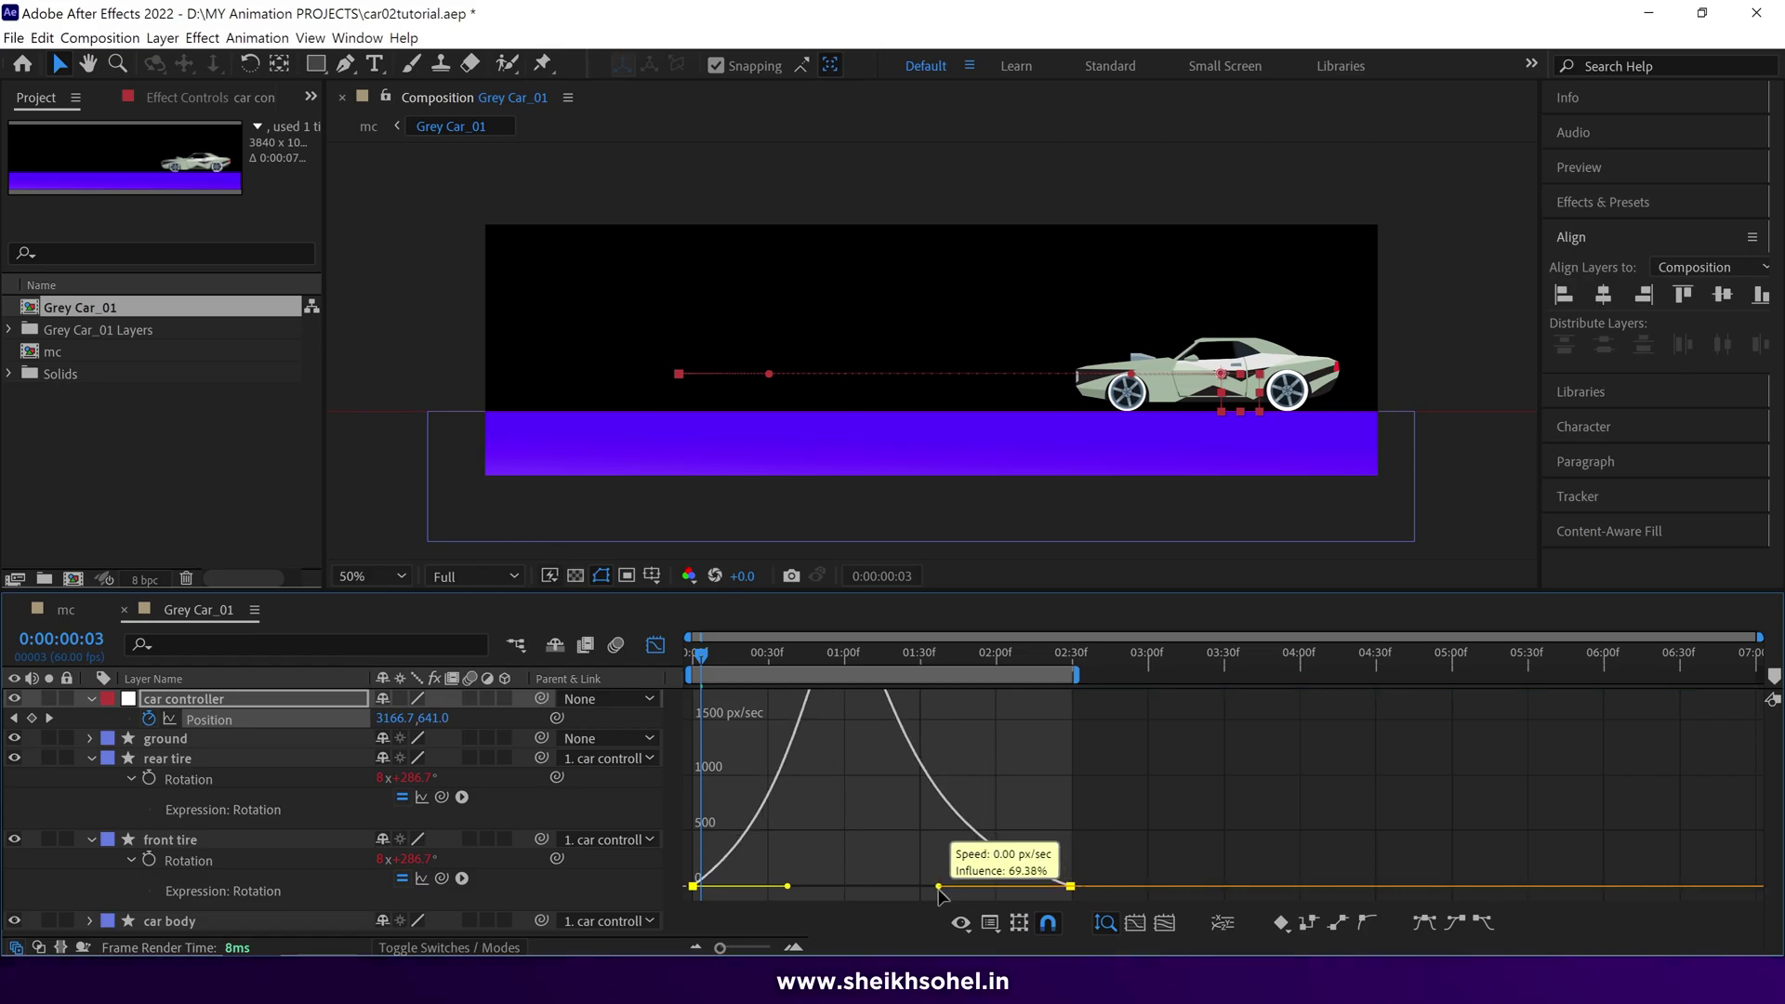
key(space)
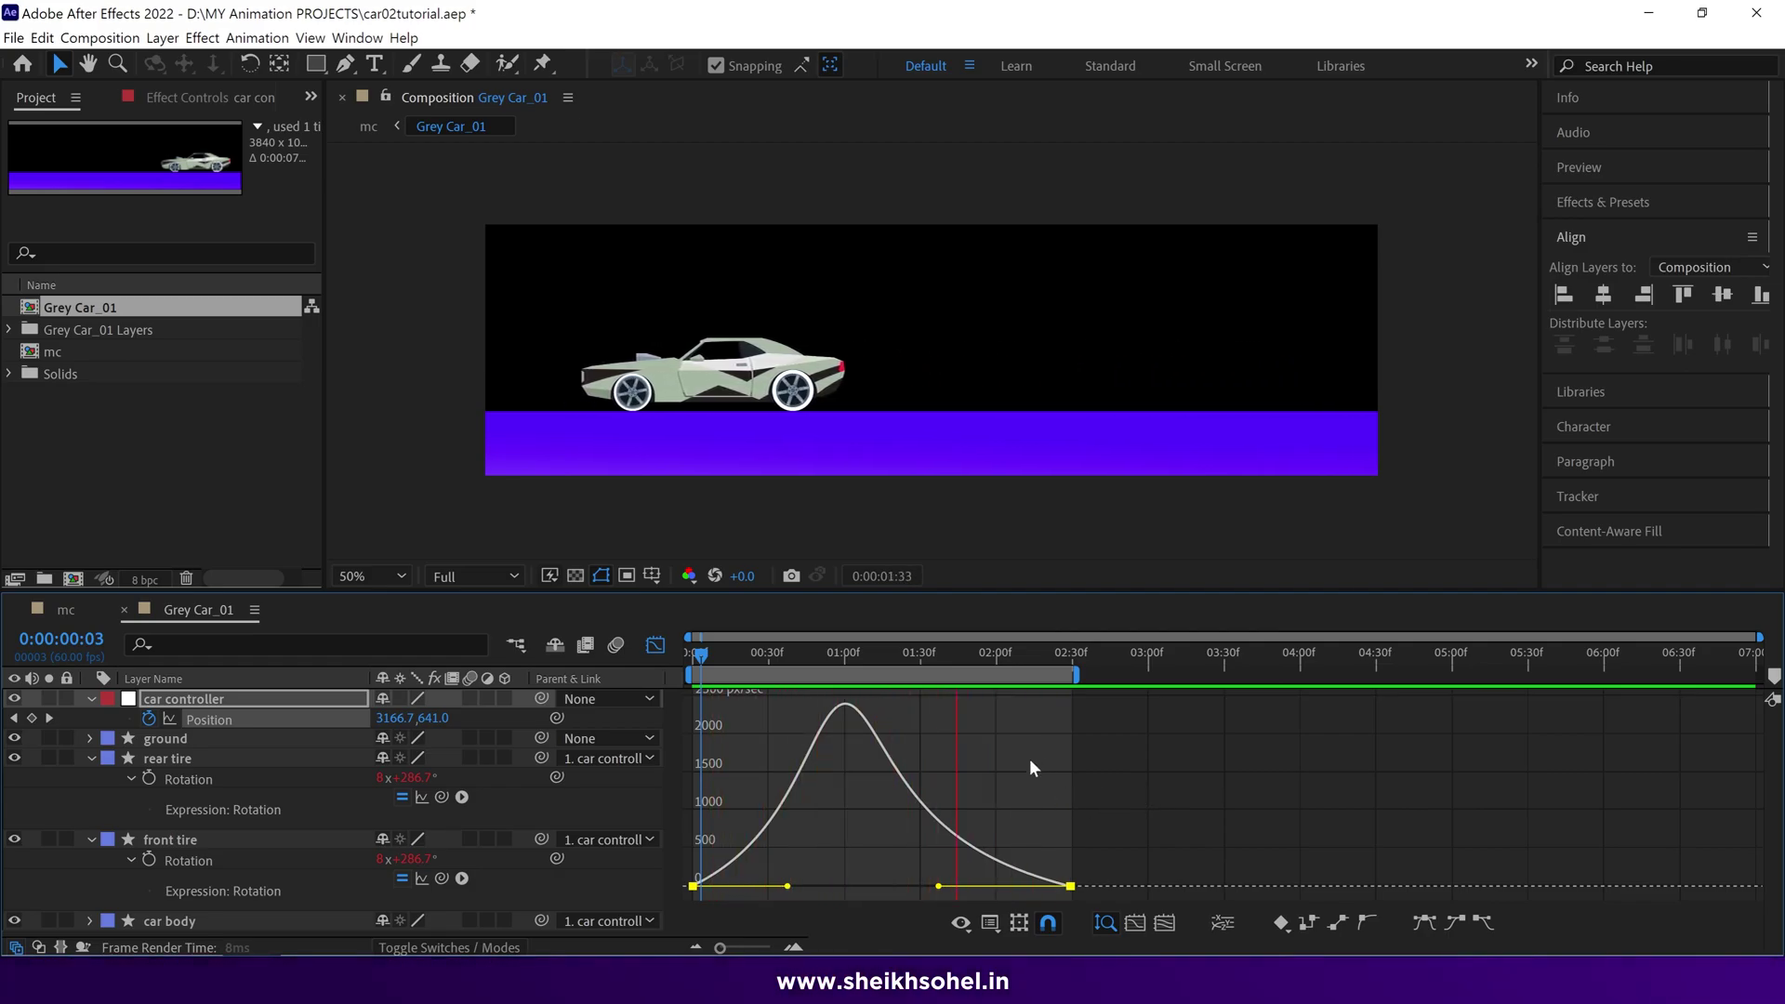
Reshape the ease influence so speed peaks above 2000 px/sec near 2:00, then fit the viewer
drag(724, 893, 708, 888)
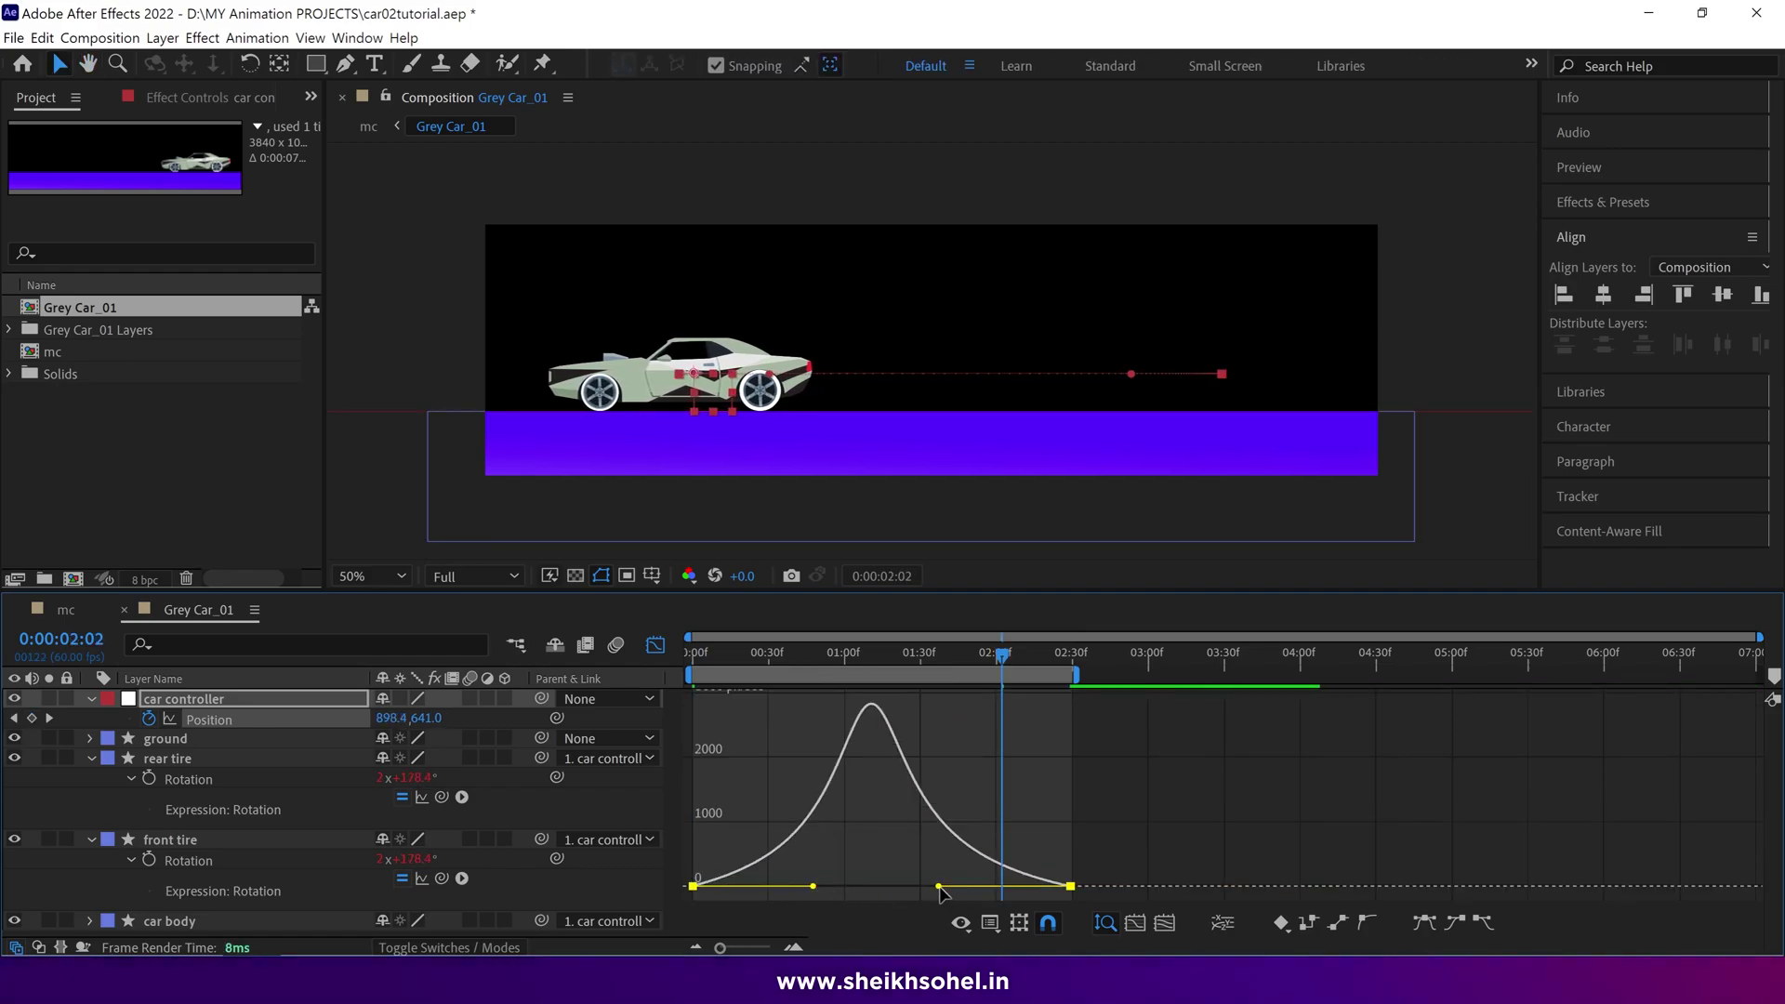
drag(1013, 895, 1014, 891)
click(692, 656)
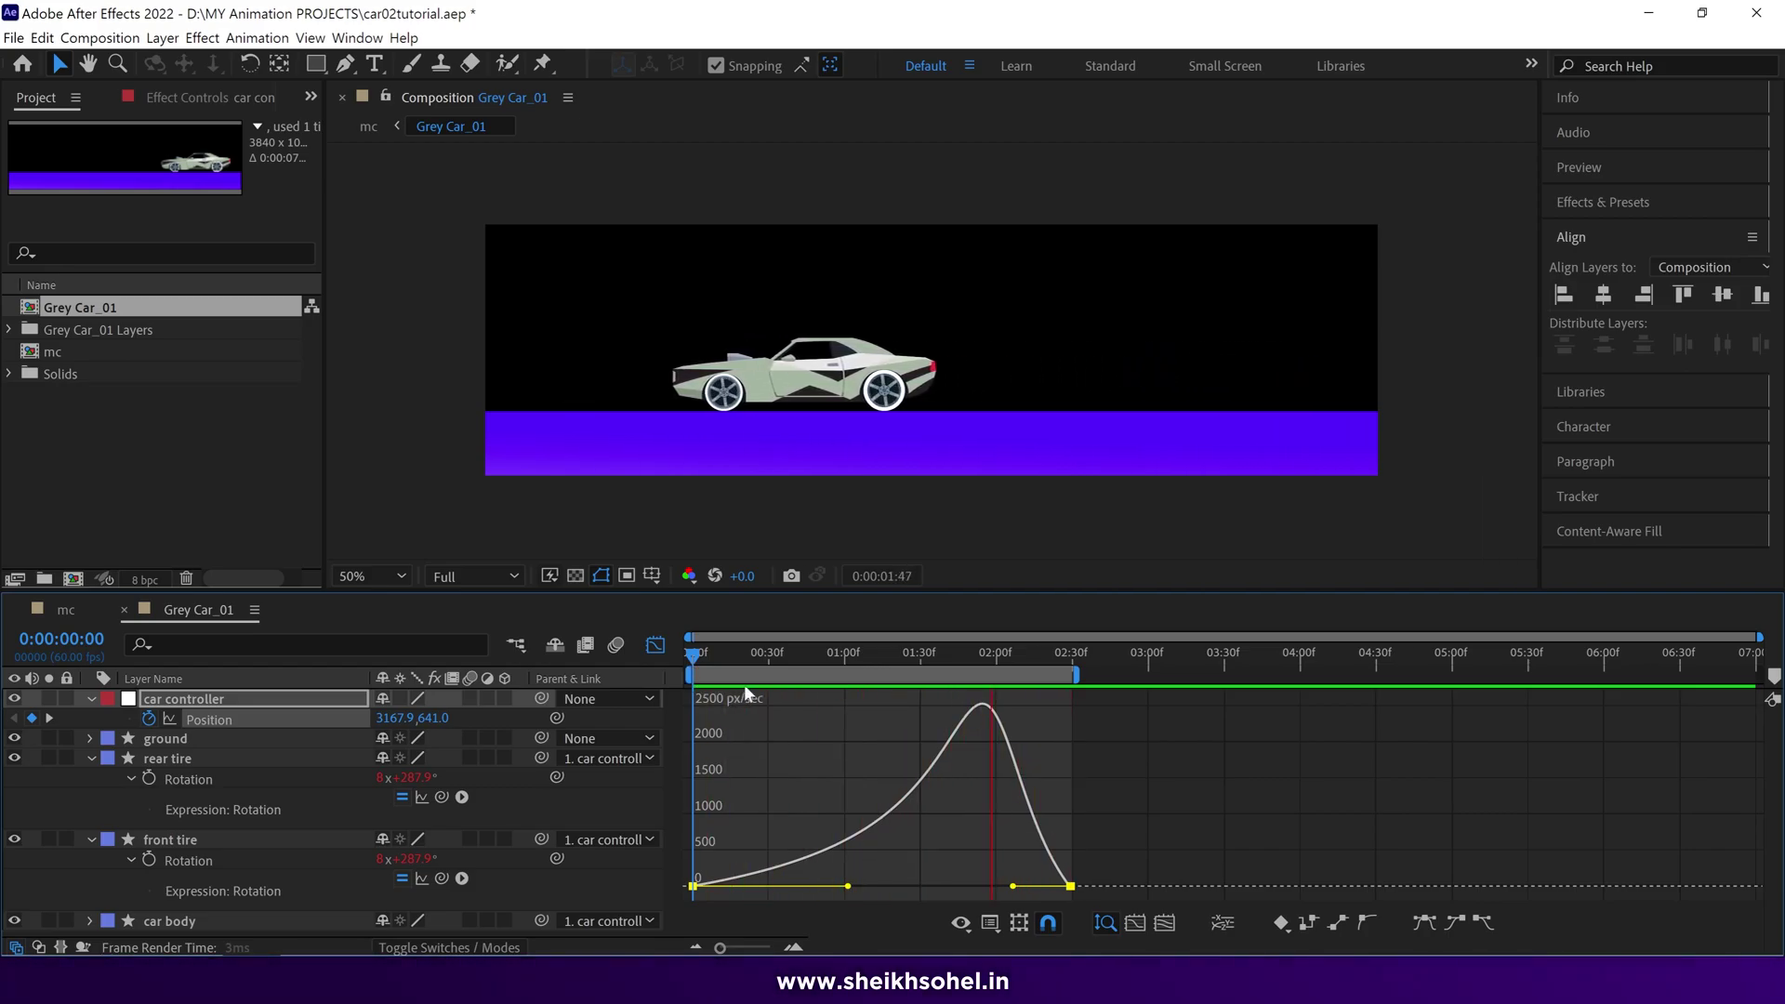
drag(951, 650, 891, 653)
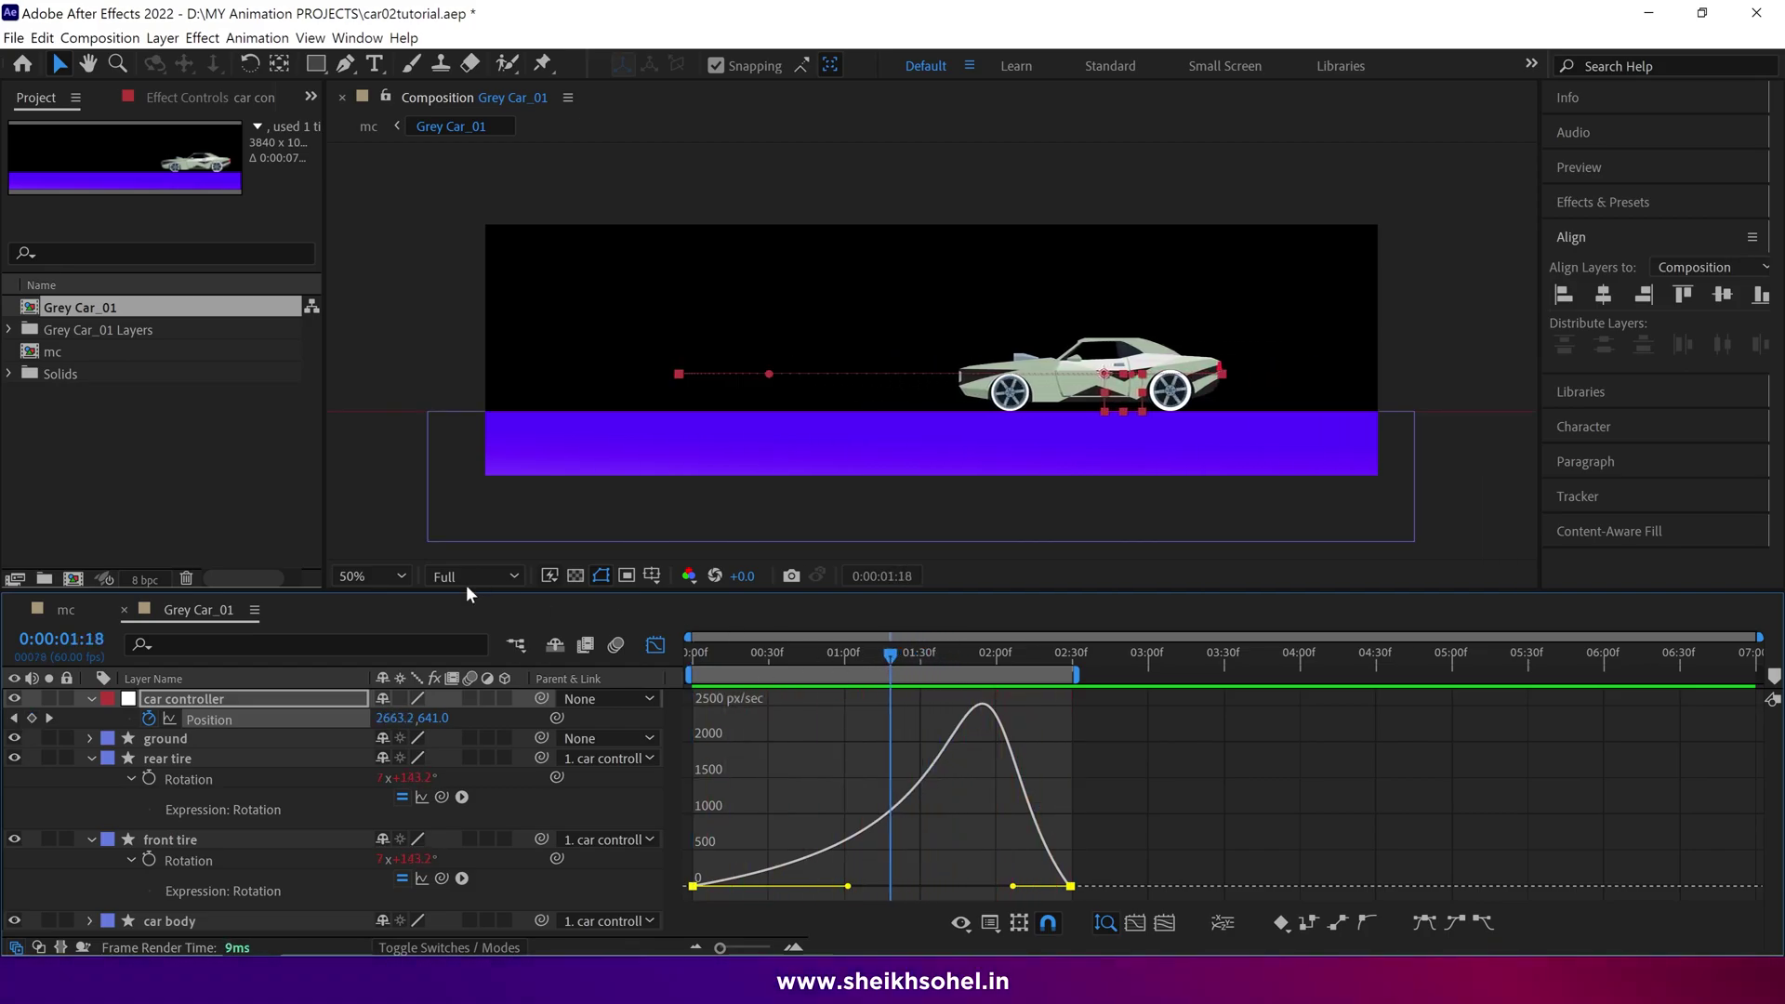
click(372, 576)
click(372, 186)
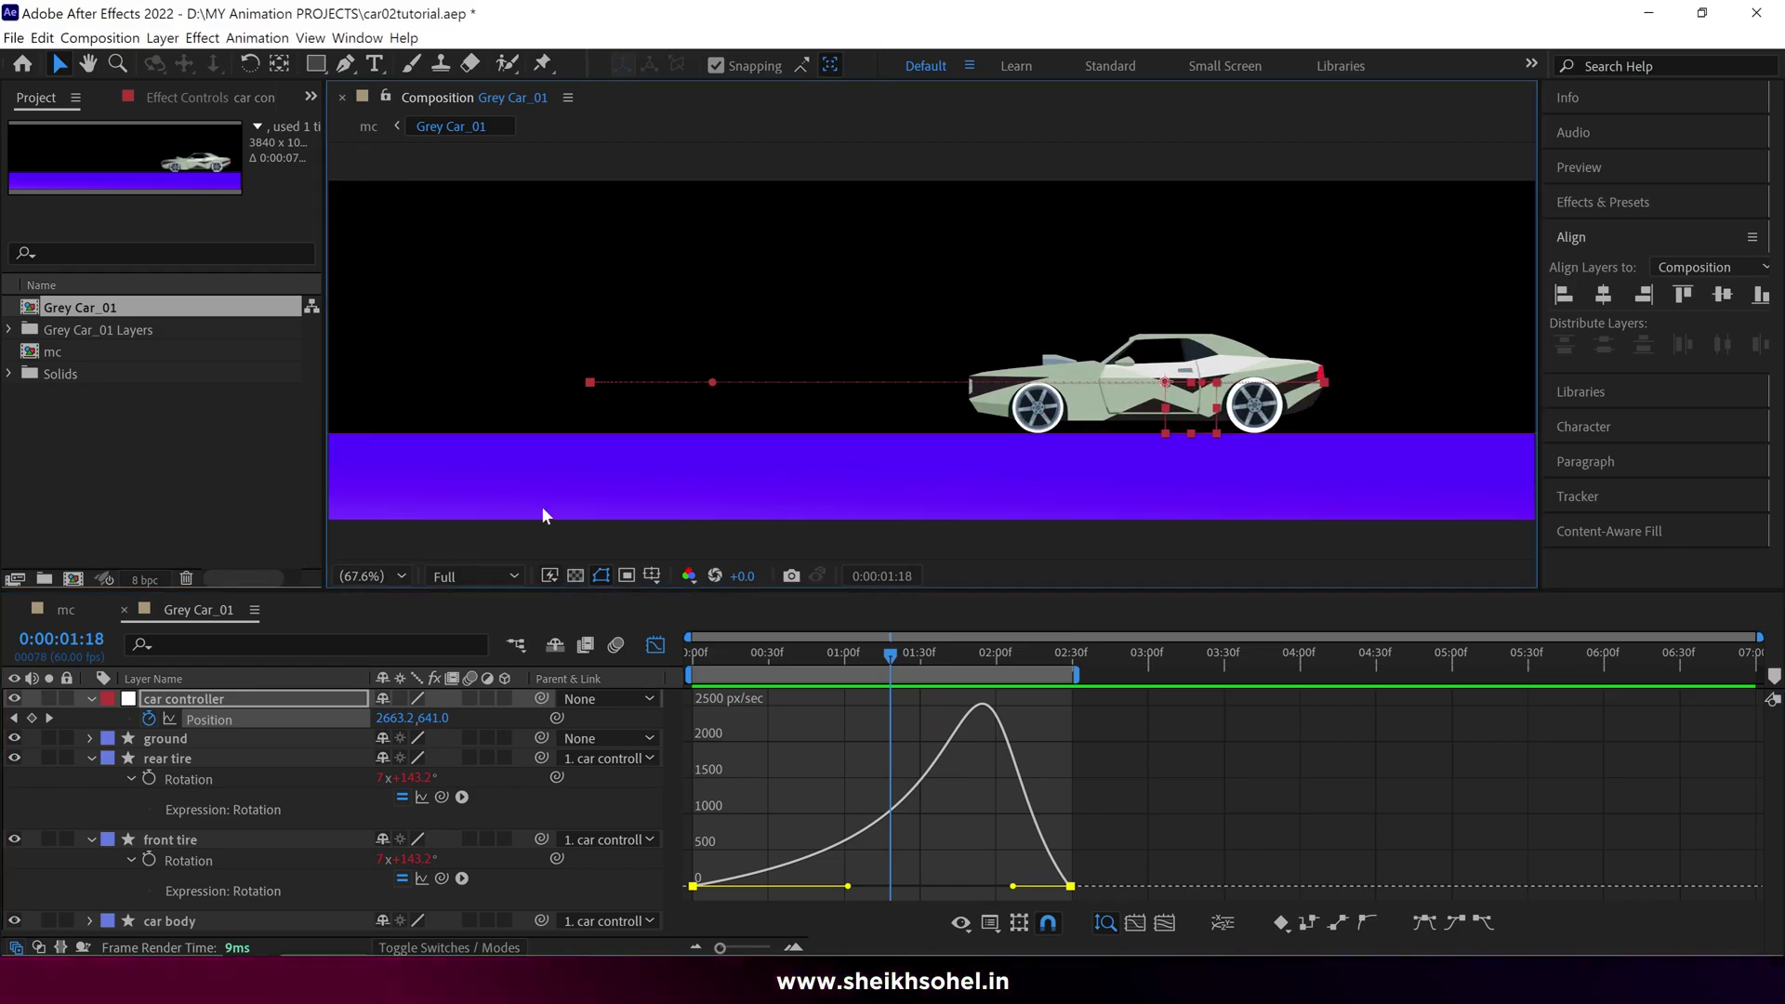